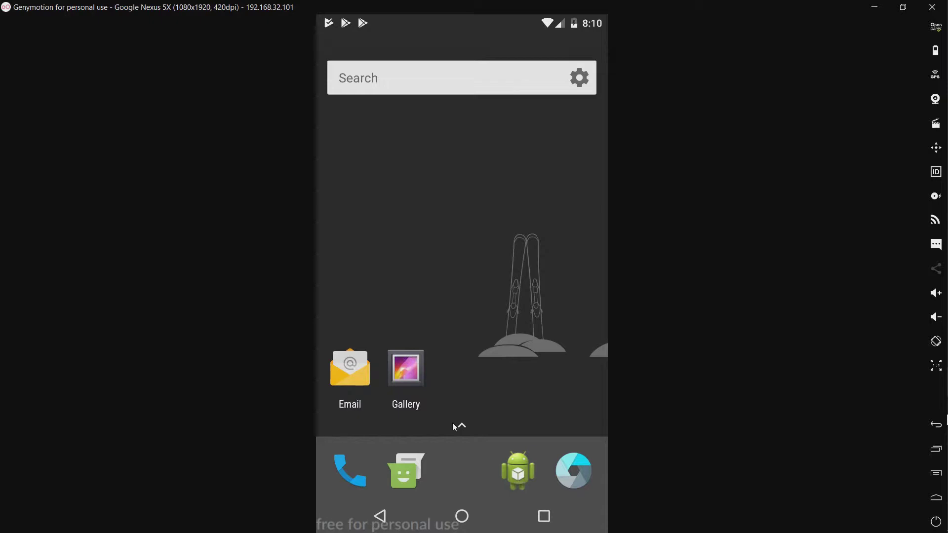
- Swipe up from the home-screen dock to show the app drawer with Amaze, APUS Security and Chrome
{"action": "left_click_drag", "start_coordinate": [463, 444], "coordinate": [472, 103]}
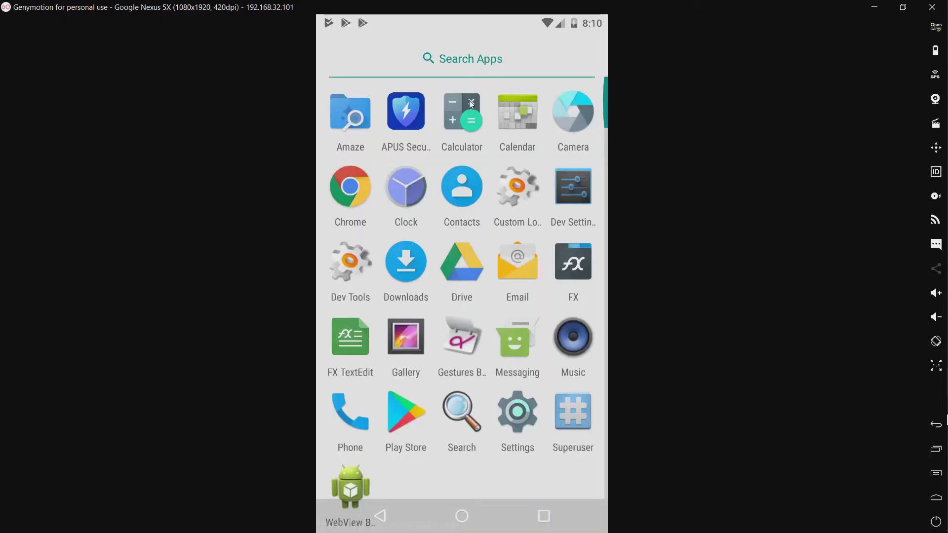
- Launch APUS Security and dismiss the Uber Driver ad and the Daily Sponsor card
{"action": "left_click", "coordinate": [402, 115]}
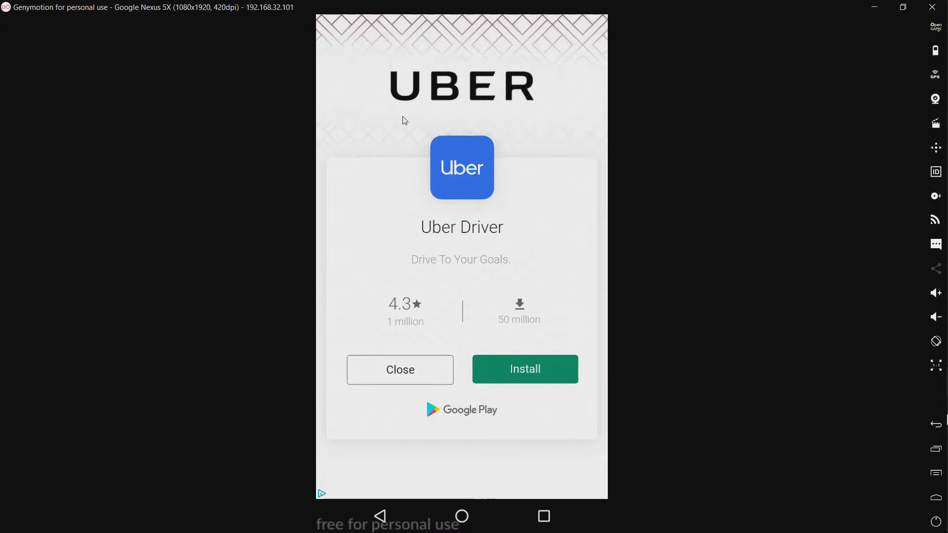
{"action": "left_click", "coordinate": [421, 378]}
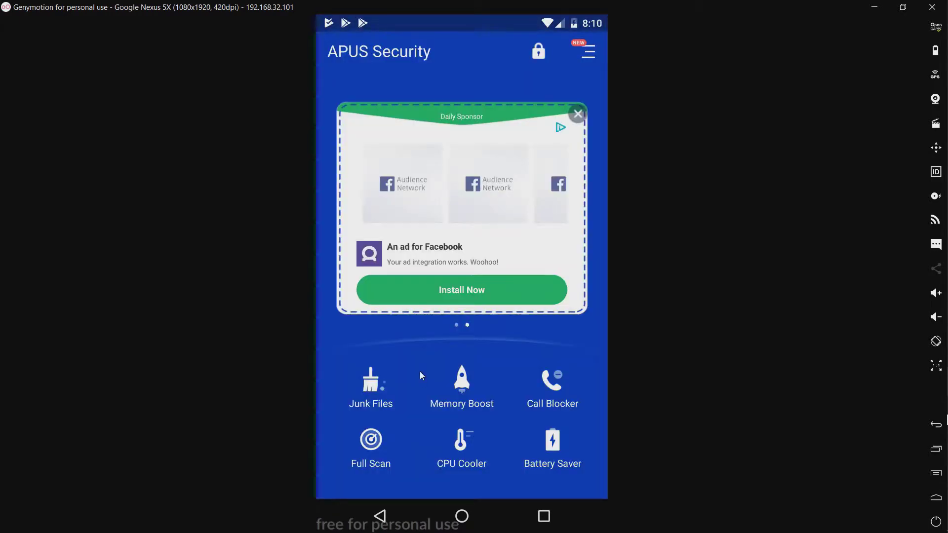
{"action": "left_click", "coordinate": [577, 114]}
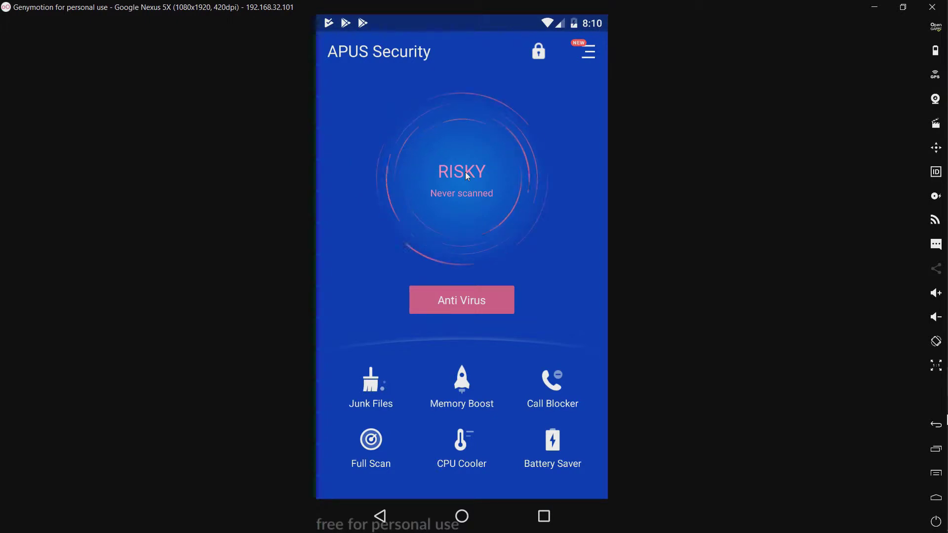
{"action": "left_click", "coordinate": [370, 390]}
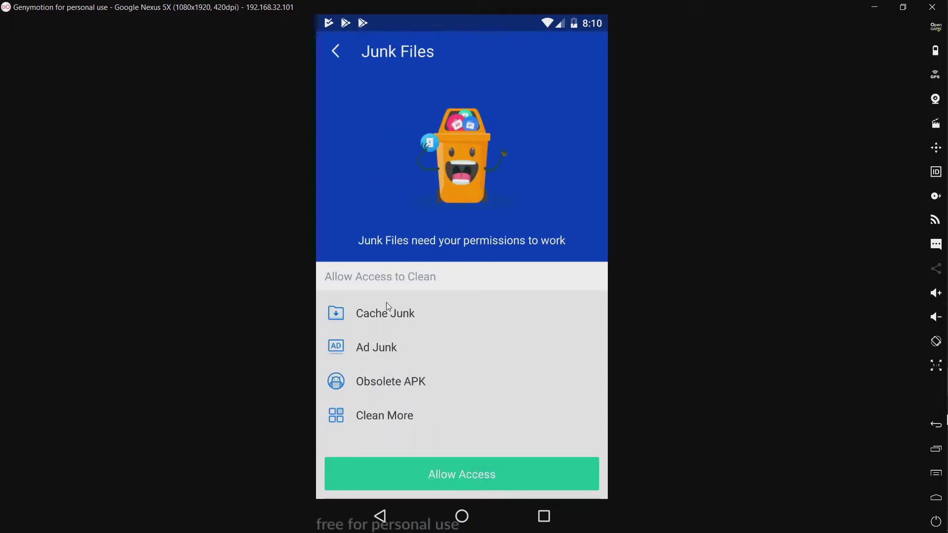
{"action": "left_click", "coordinate": [341, 55]}
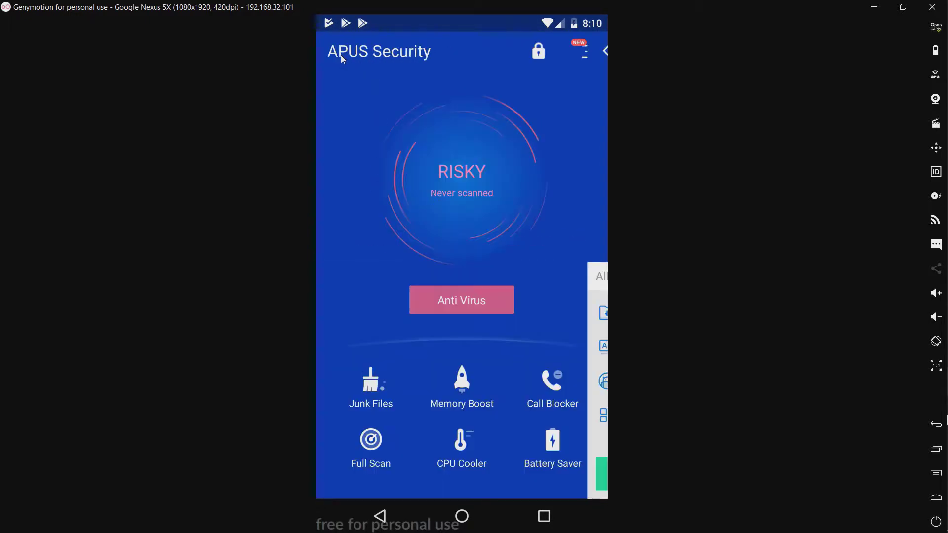
{"action": "left_click", "coordinate": [458, 394]}
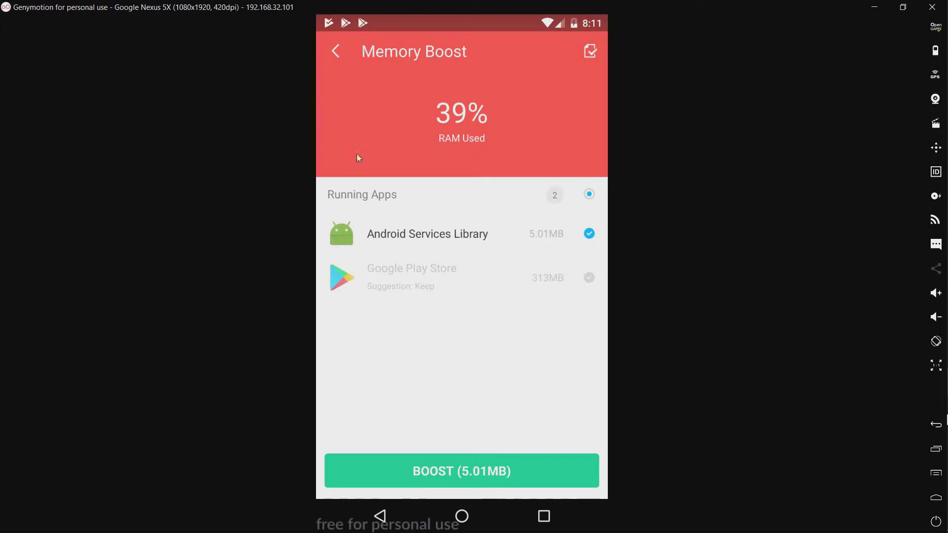
{"action": "left_click", "coordinate": [334, 50]}
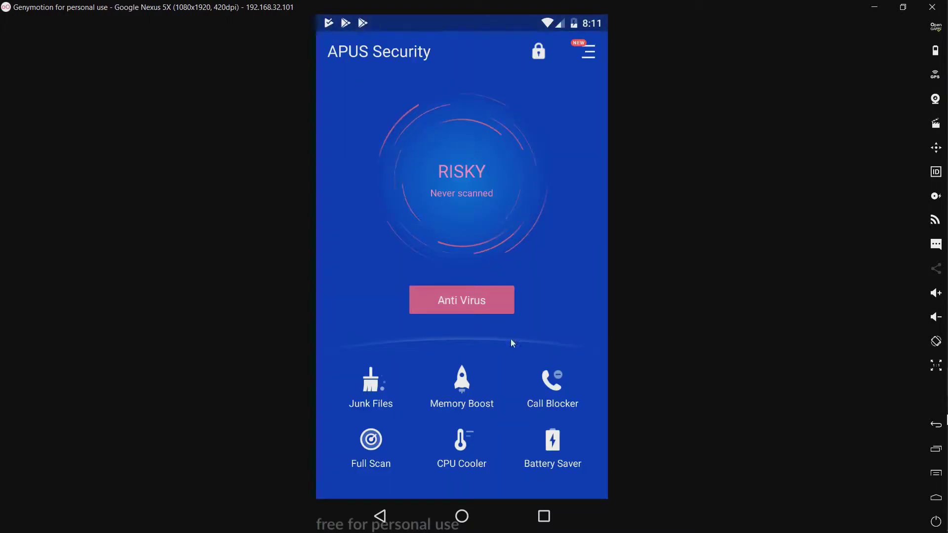
{"action": "left_click", "coordinate": [550, 391]}
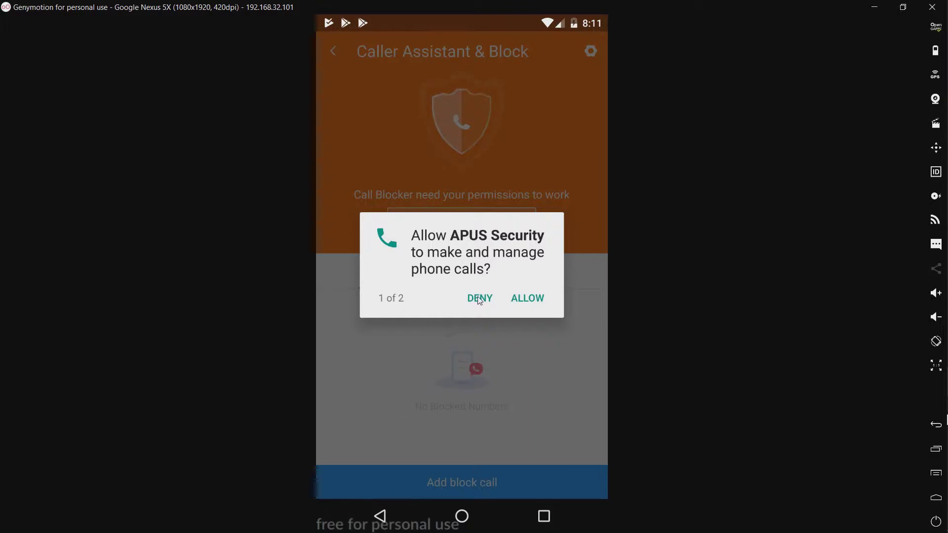
{"action": "left_click", "coordinate": [478, 299]}
{"action": "left_click", "coordinate": [478, 298]}
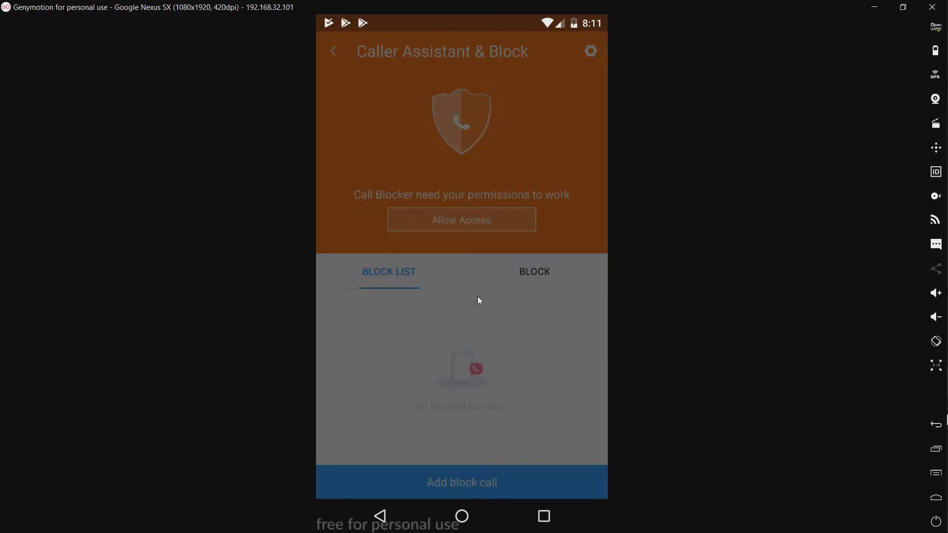
{"action": "left_click", "coordinate": [568, 164]}
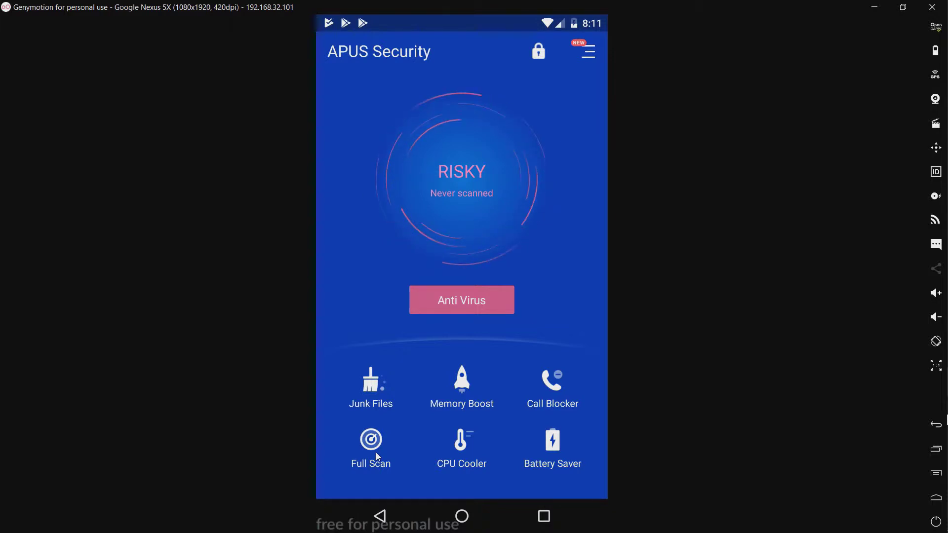
- Run the CPU Cooler and Battery Saver, then bring up the AppLock page
{"action": "left_click", "coordinate": [463, 453]}
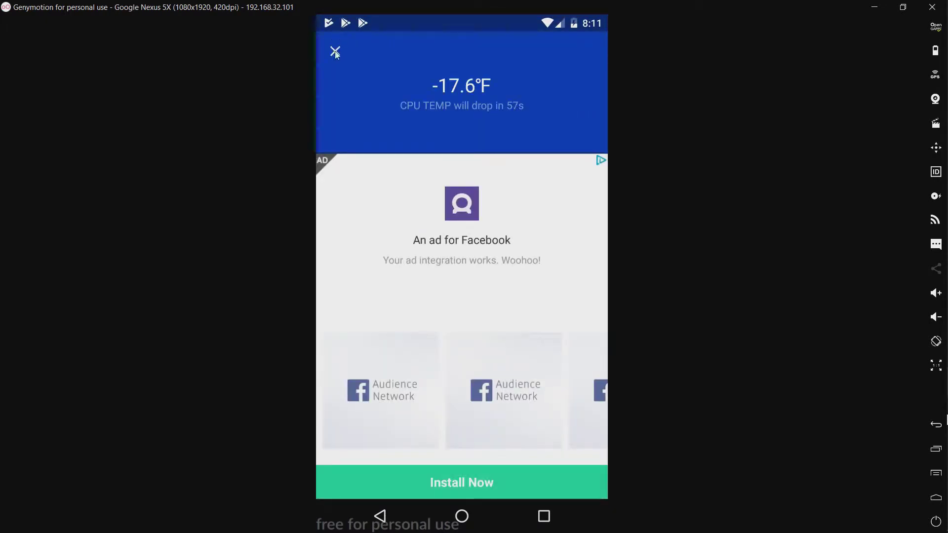
{"action": "key", "text": "Escape"}
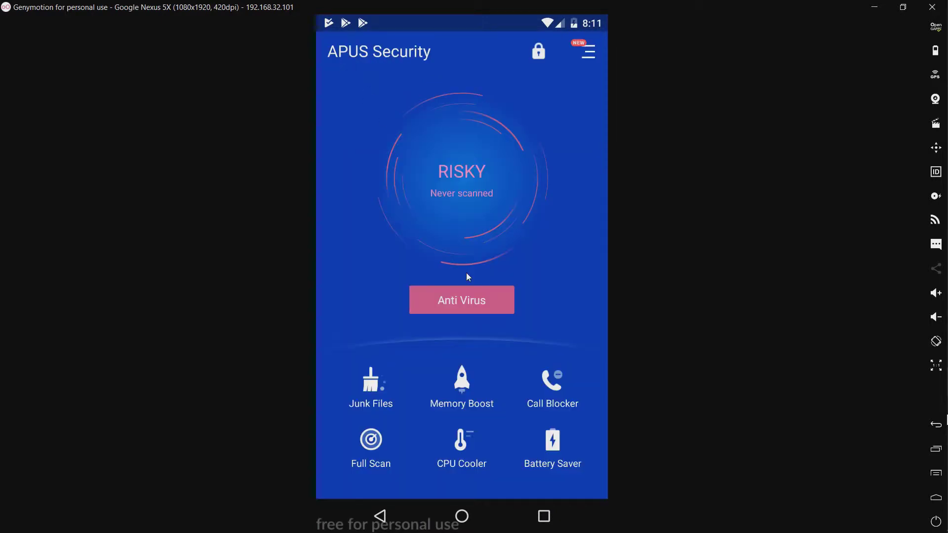
{"action": "left_click", "coordinate": [553, 449]}
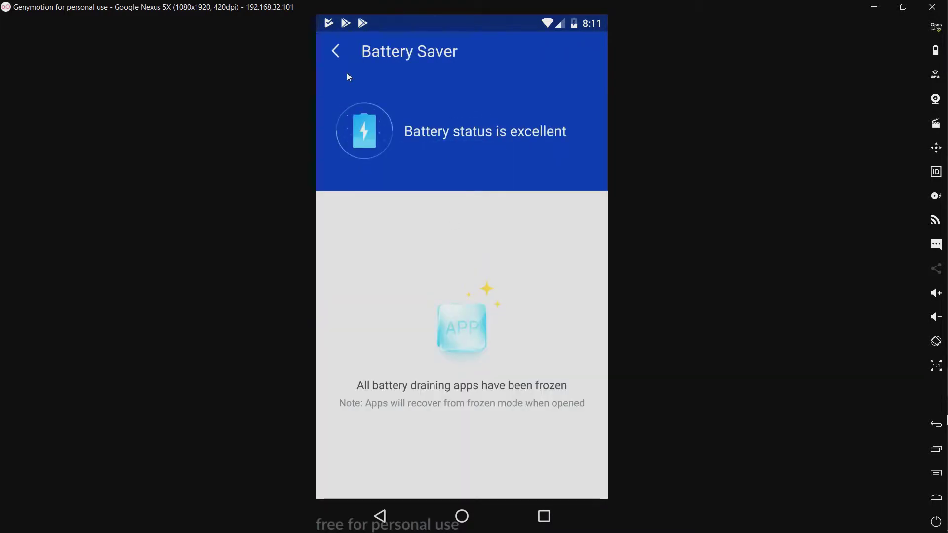
{"action": "left_click", "coordinate": [336, 52]}
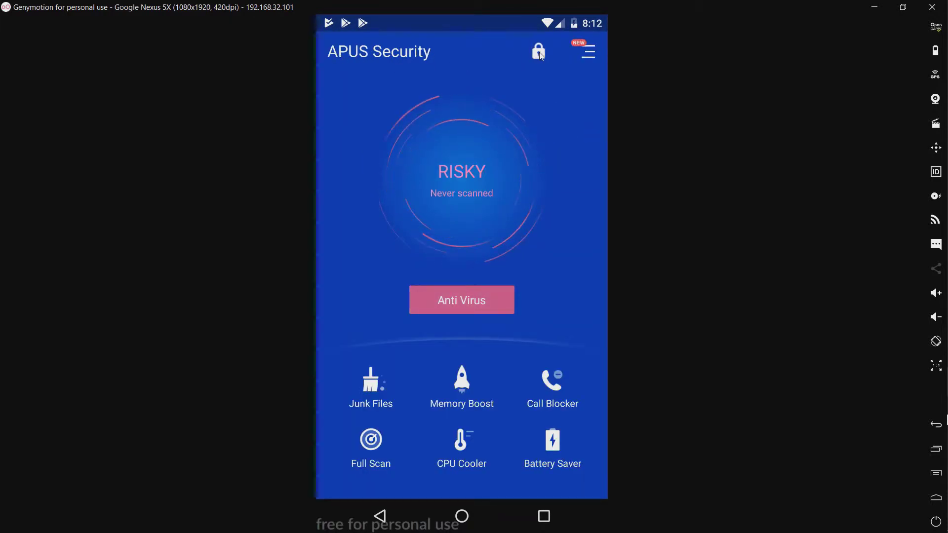
{"action": "left_click", "coordinate": [539, 52]}
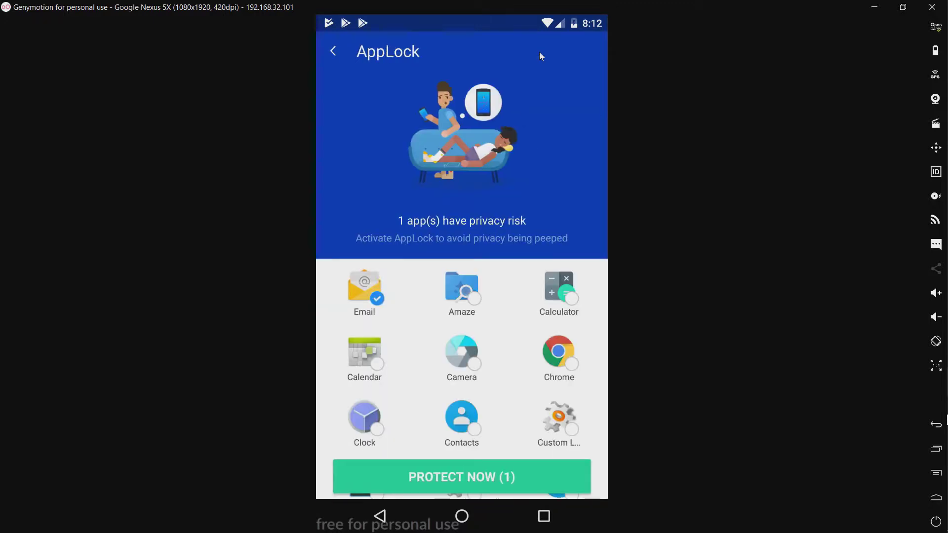
- Leave AppLock, check the Medium protection level in the features menu, then go to Privacy Protection
{"action": "left_click", "coordinate": [334, 52]}
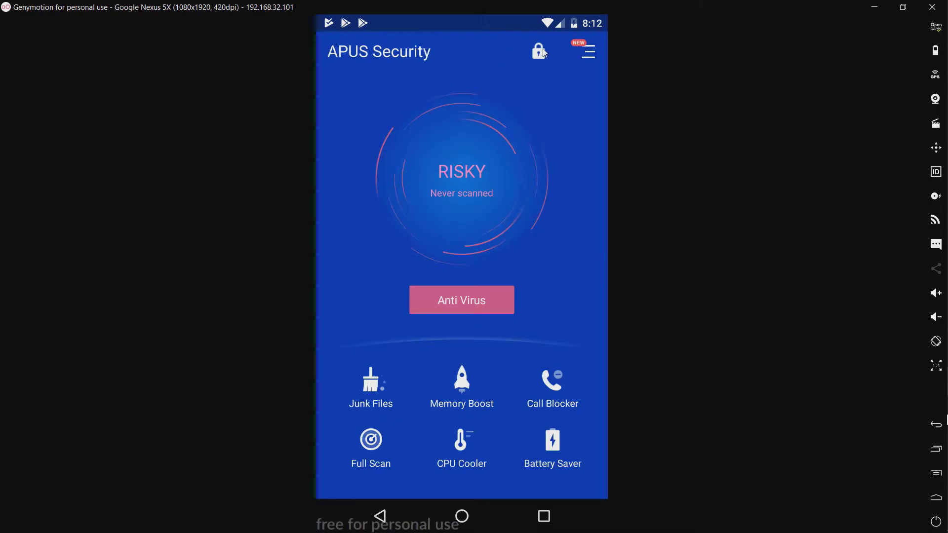
{"action": "left_click", "coordinate": [588, 54]}
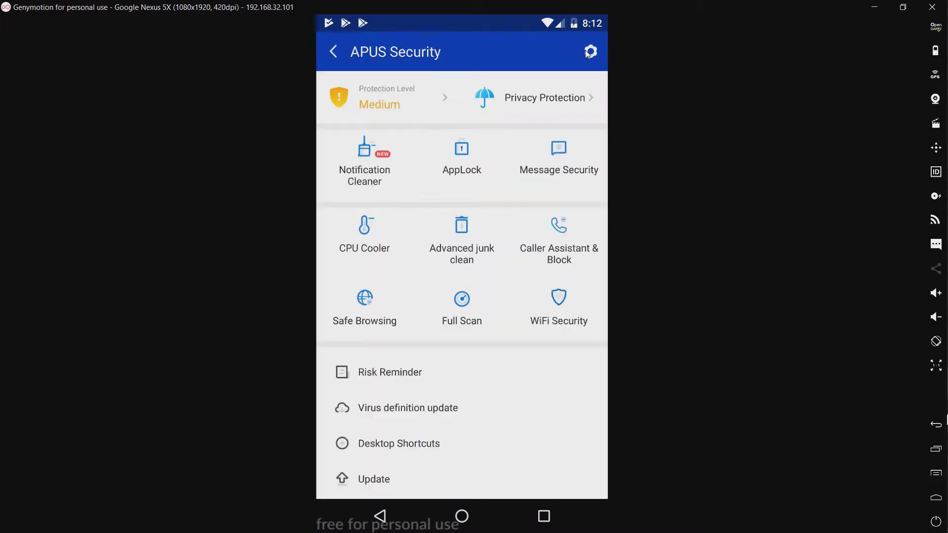
{"action": "left_click", "coordinate": [441, 98]}
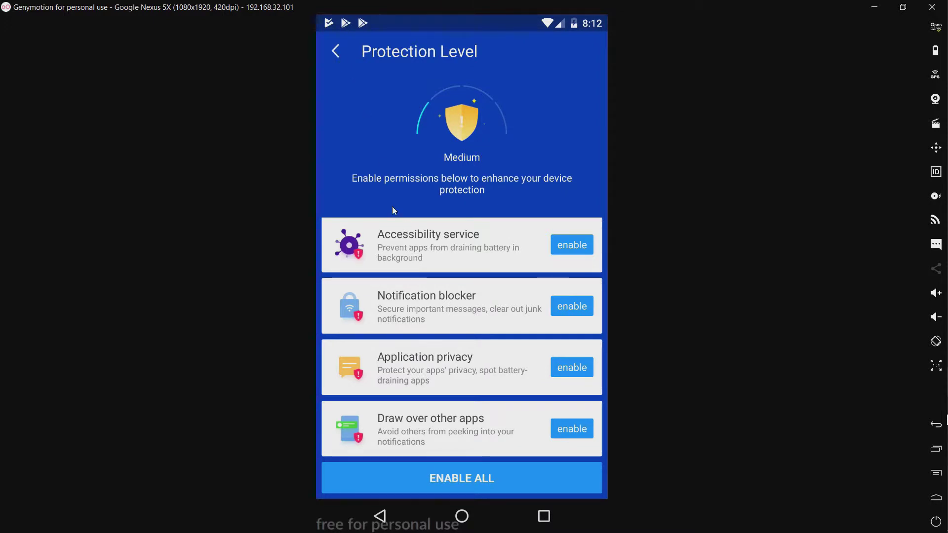
{"action": "left_click", "coordinate": [336, 51]}
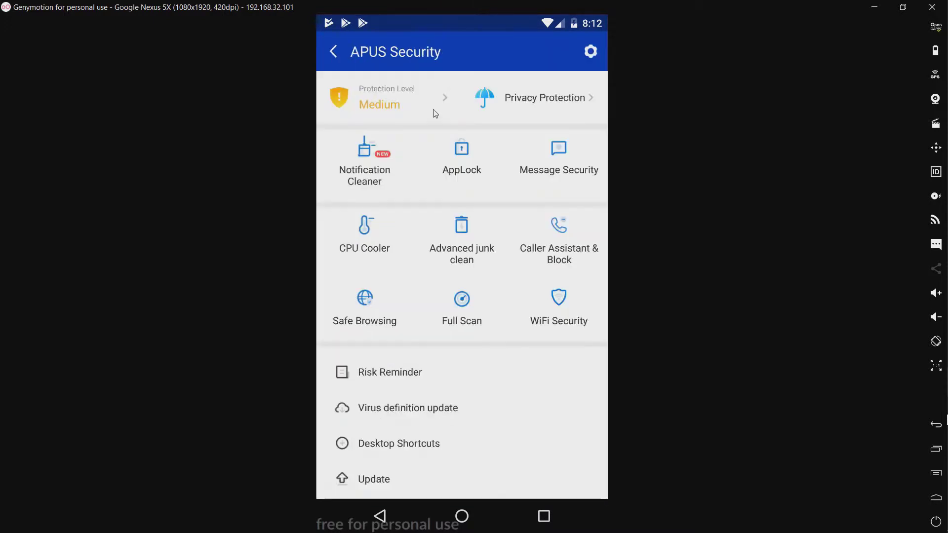
{"action": "left_click", "coordinate": [533, 101]}
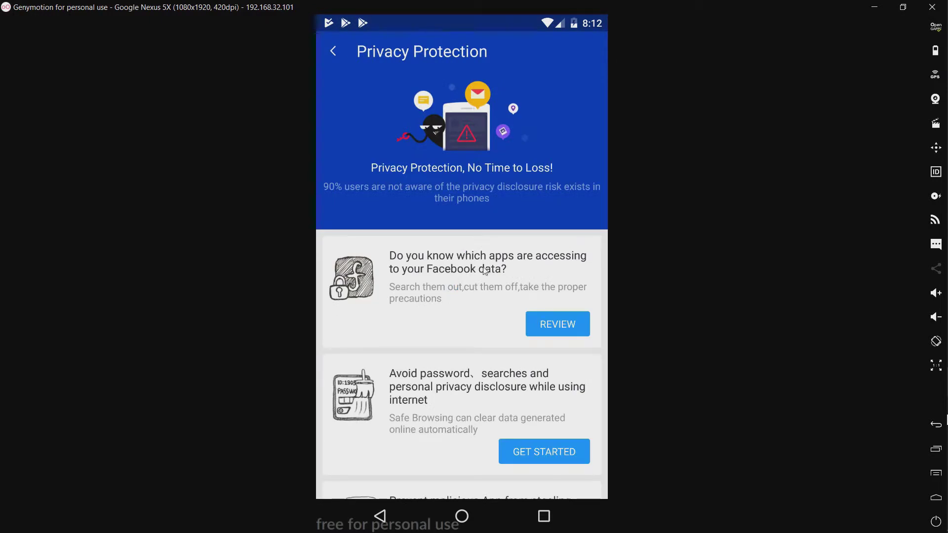
- Scroll through the Privacy Protection page and close it
{"action": "scroll", "coordinate": [486, 275], "scroll_direction": "down", "scroll_amount": 3}
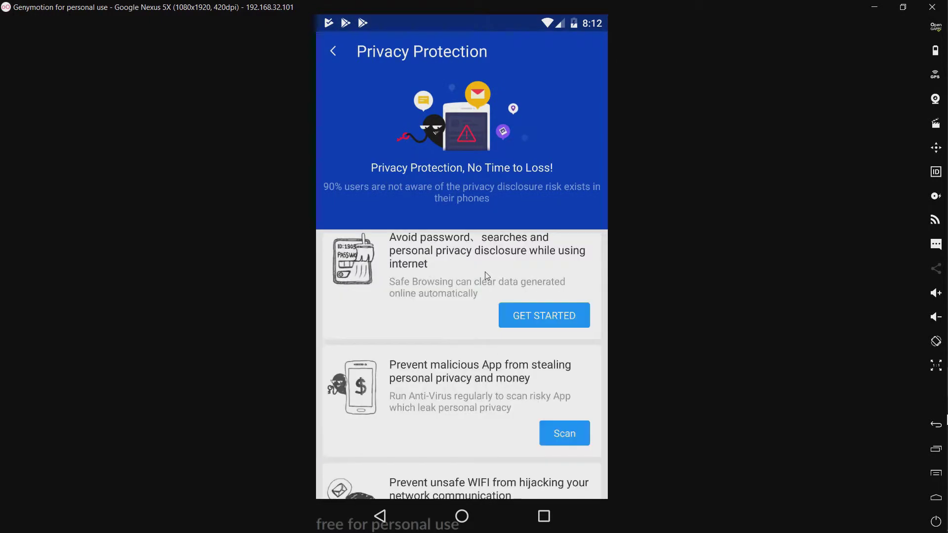
{"action": "scroll", "coordinate": [486, 275], "scroll_direction": "down", "scroll_amount": 3}
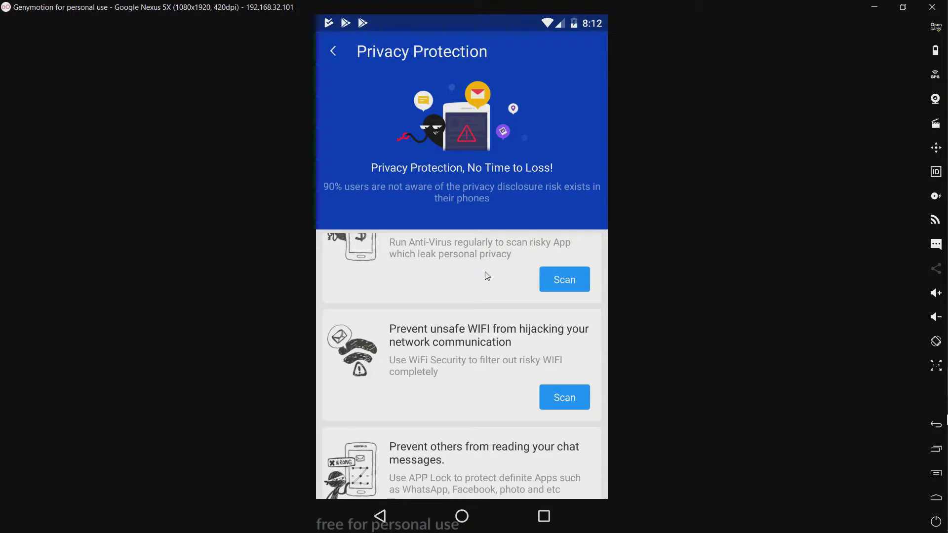
{"action": "scroll", "coordinate": [489, 280], "scroll_direction": "up", "scroll_amount": 6}
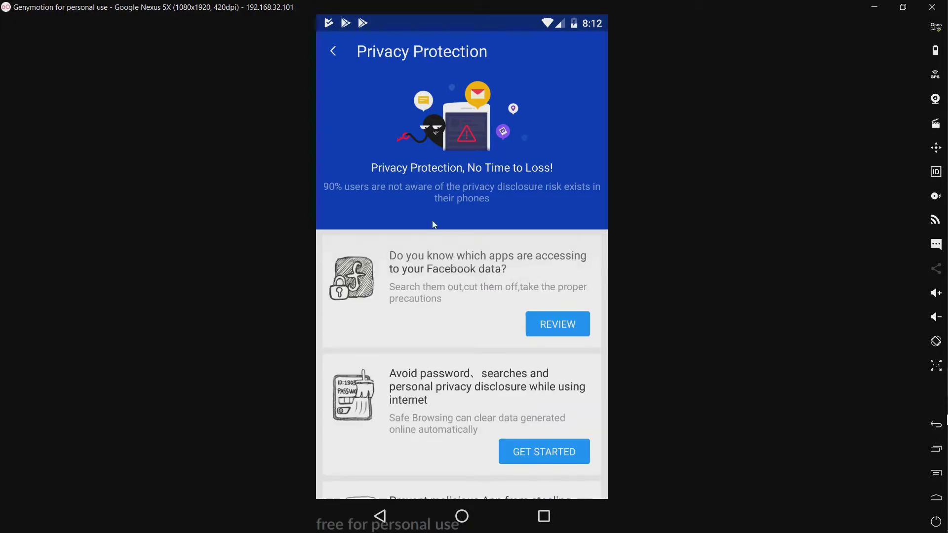
{"action": "left_click", "coordinate": [332, 53]}
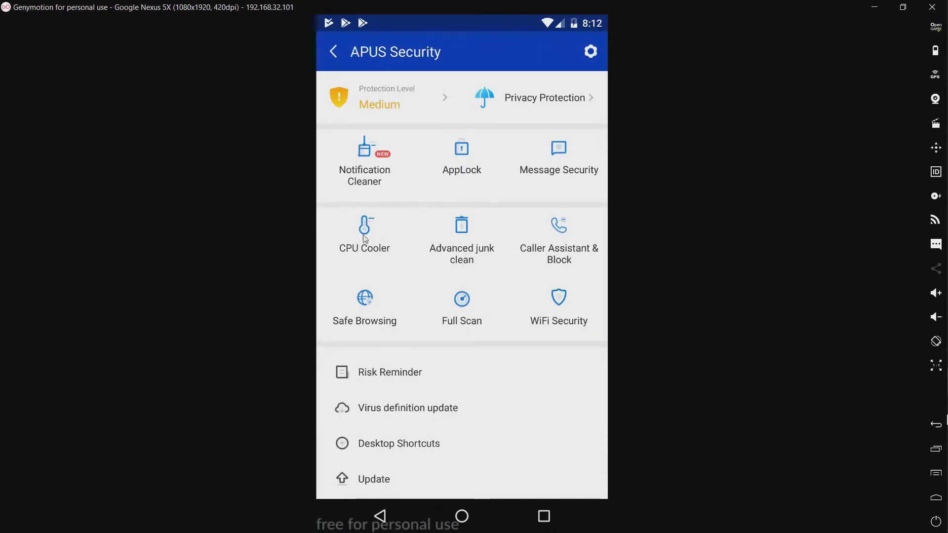
- Preview the Notification Cleaner and Message Security features, closing each back to the main screen
{"action": "left_click", "coordinate": [363, 173]}
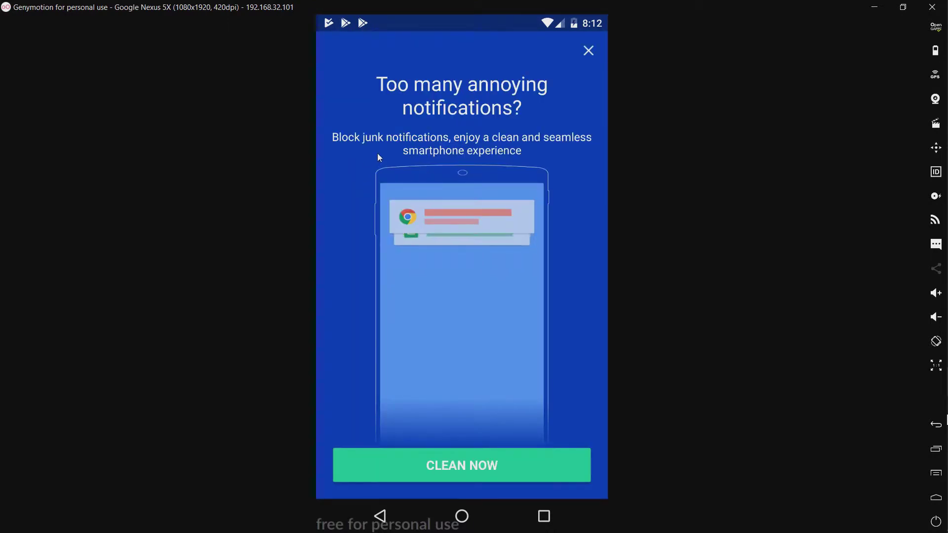
{"action": "left_click", "coordinate": [590, 51]}
{"action": "left_click", "coordinate": [589, 51]}
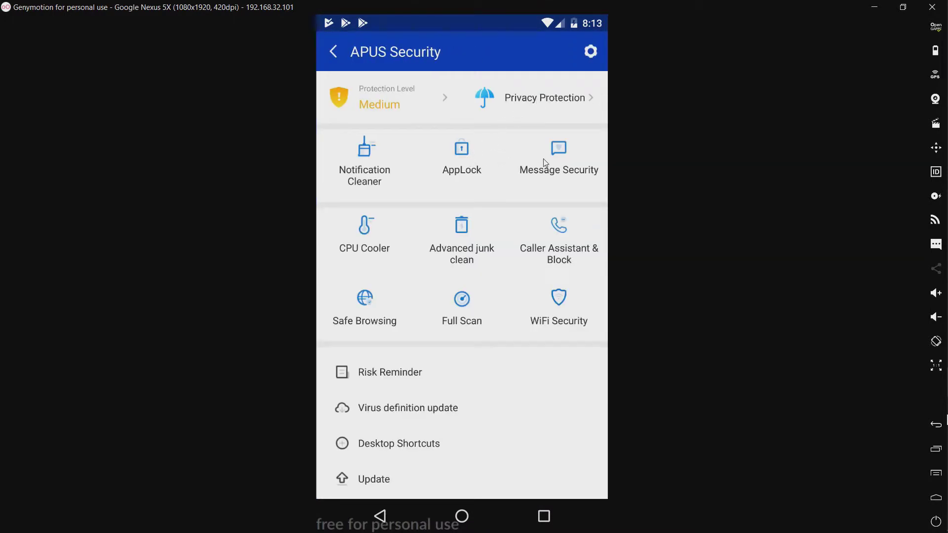
{"action": "left_click", "coordinate": [559, 159]}
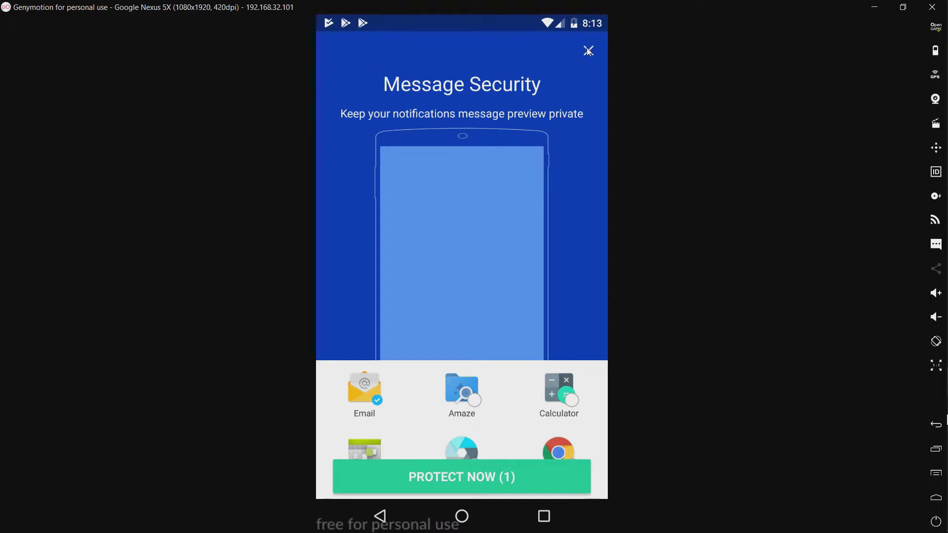
{"action": "left_click", "coordinate": [588, 52]}
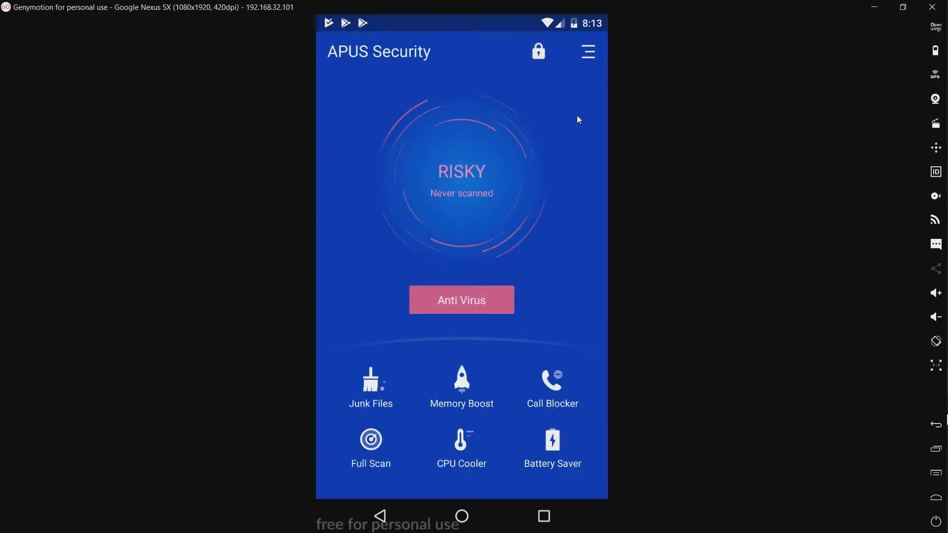
- Preview Safe Browsing from the features menu, then start the WiFi security check
{"action": "left_click", "coordinate": [587, 49]}
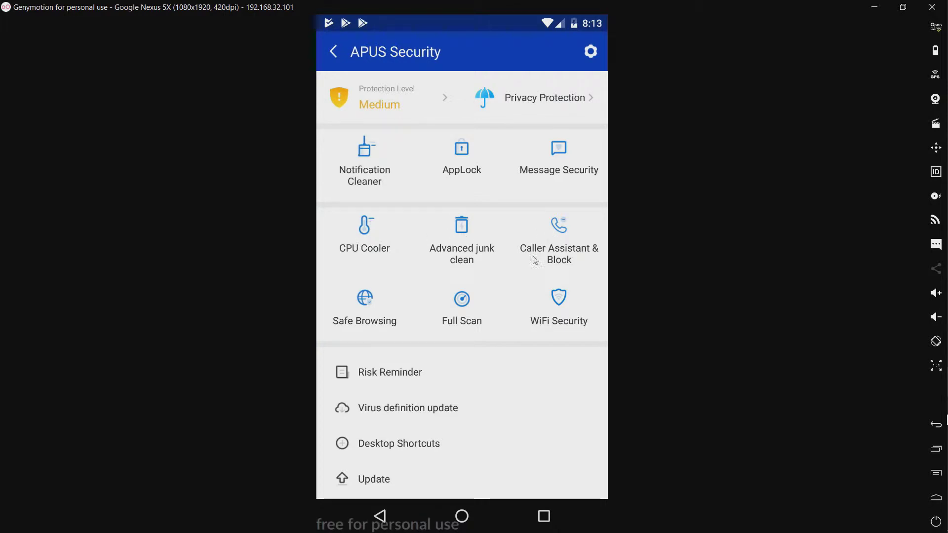
{"action": "left_click", "coordinate": [367, 302]}
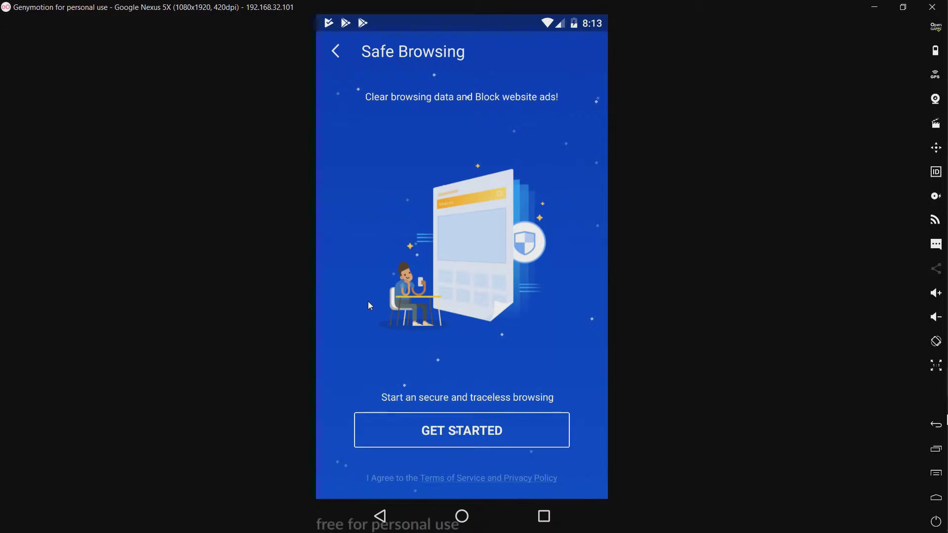
{"action": "left_click", "coordinate": [334, 52]}
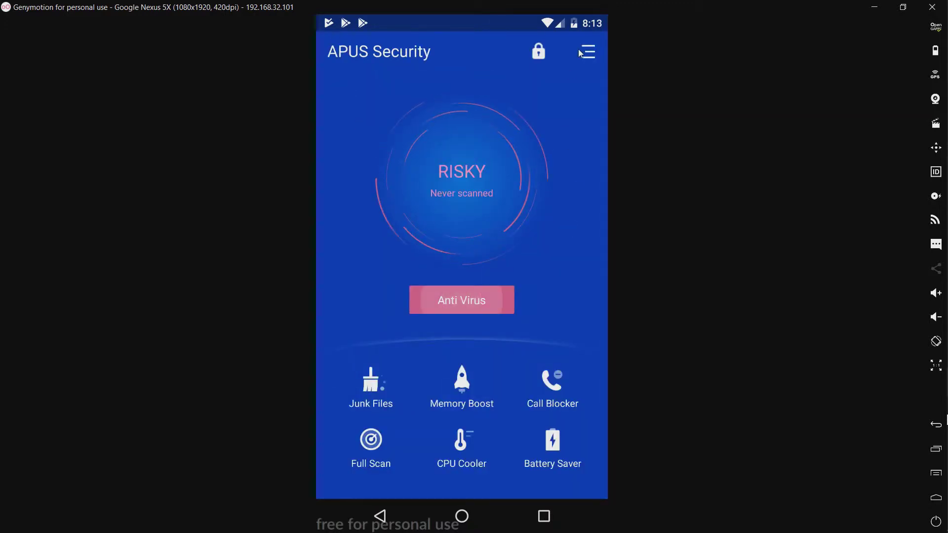
{"action": "left_click", "coordinate": [462, 300]}
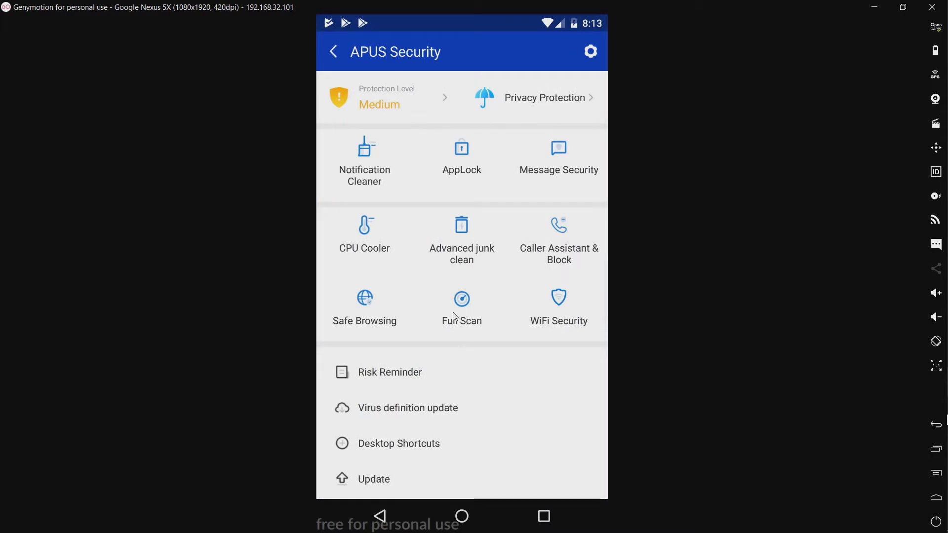
{"action": "left_click", "coordinate": [568, 307]}
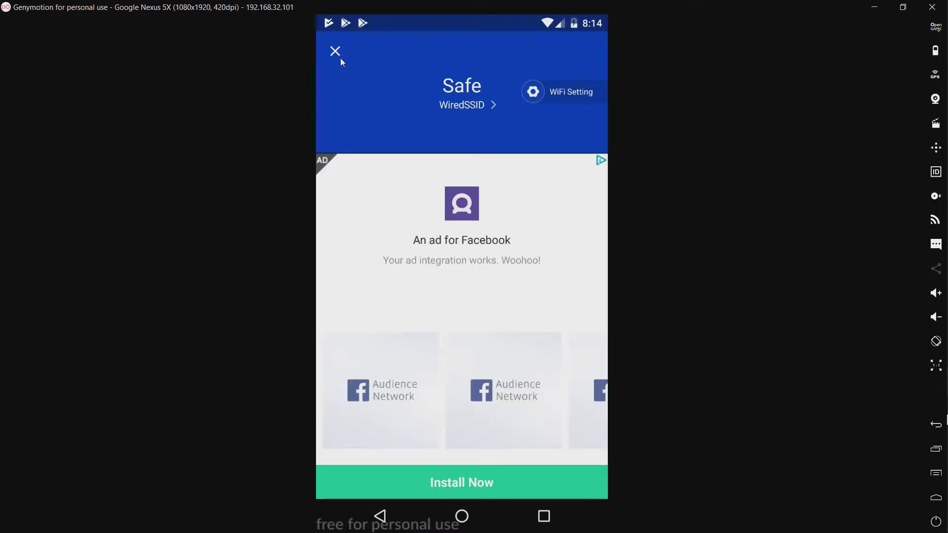
- Close the WiFi result rating WiredSSID as Safe, along with its ad
{"action": "left_click", "coordinate": [336, 51]}
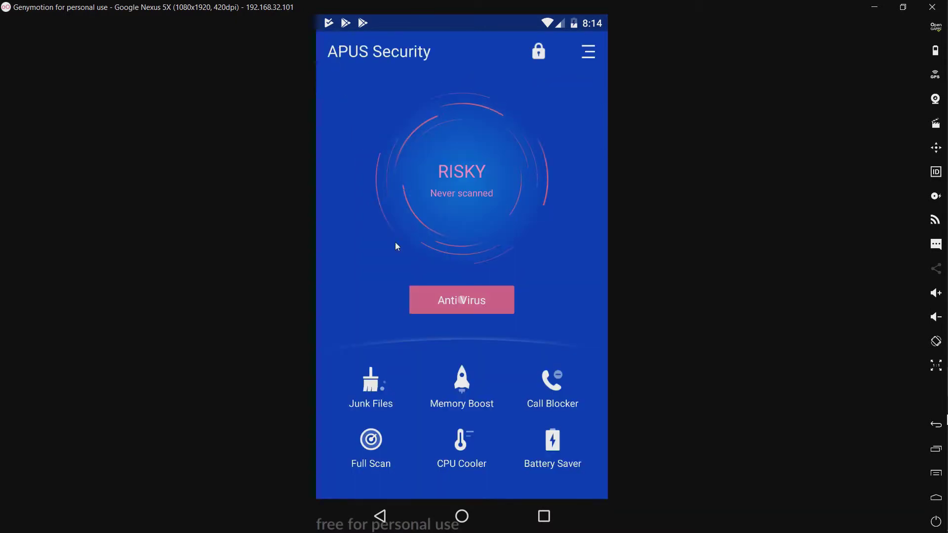
- Try the virus definition update, retry once after it fails, cancel, and reopen the features menu
{"action": "left_click", "coordinate": [591, 53]}
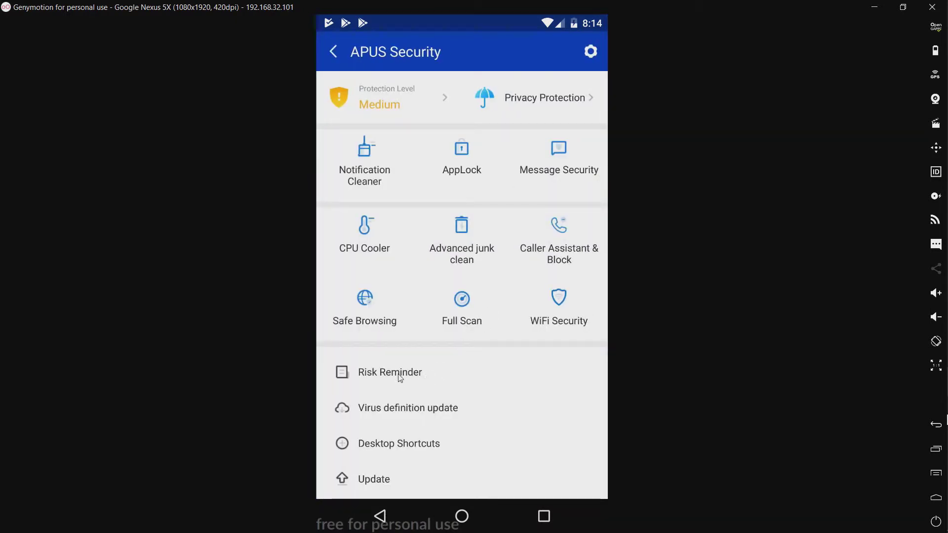
{"action": "left_click", "coordinate": [395, 410]}
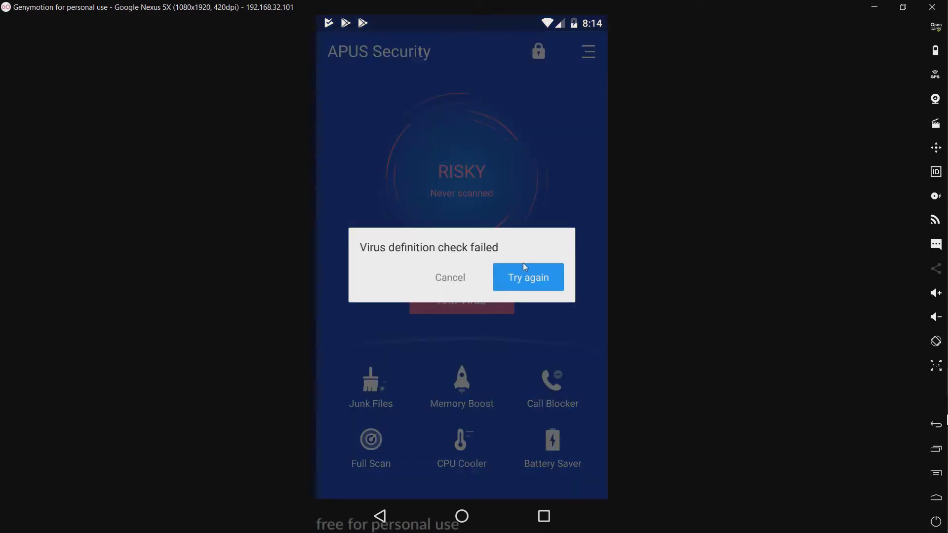
{"action": "left_click", "coordinate": [529, 280]}
{"action": "left_click", "coordinate": [457, 282]}
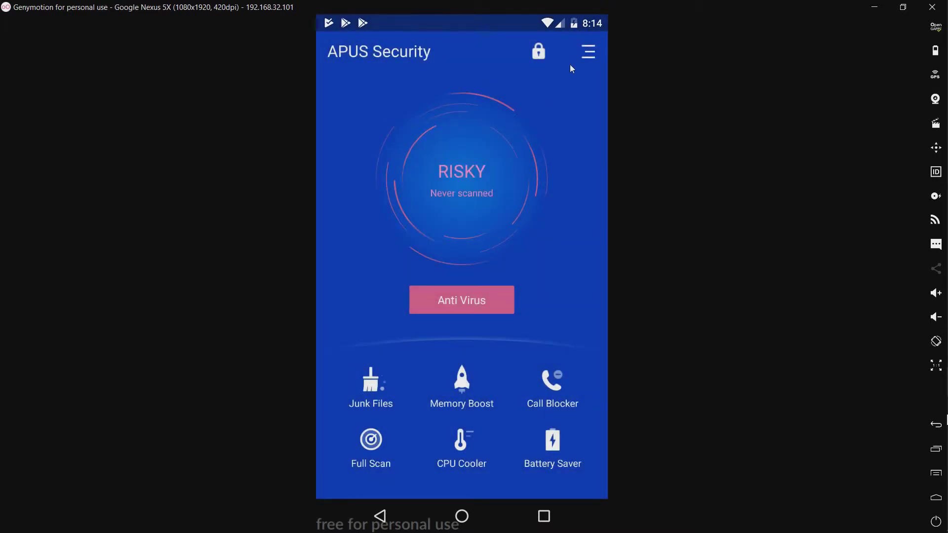
{"action": "left_click", "coordinate": [584, 57]}
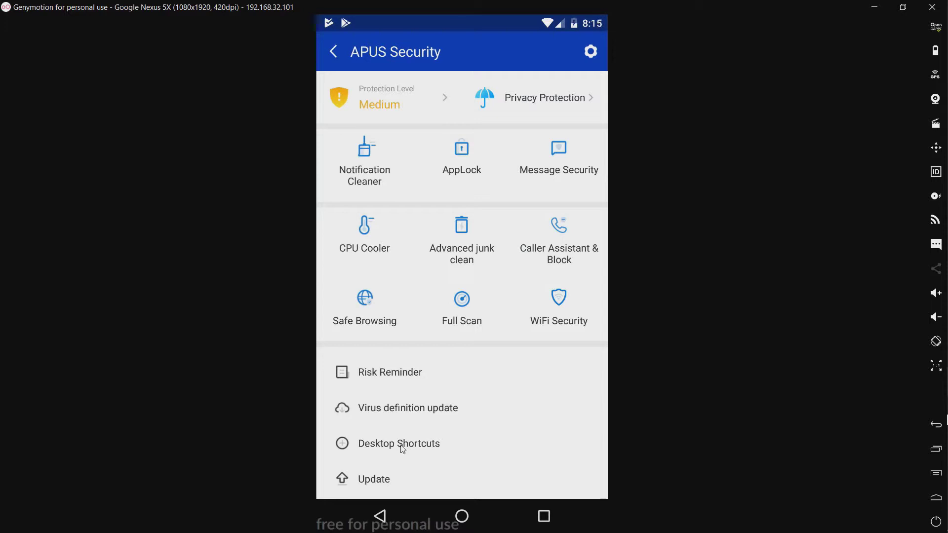
- Check for an app update, confirming 'Already the latest version', and scroll the reopened features menu
{"action": "scroll", "coordinate": [425, 397], "scroll_direction": "down", "scroll_amount": 2}
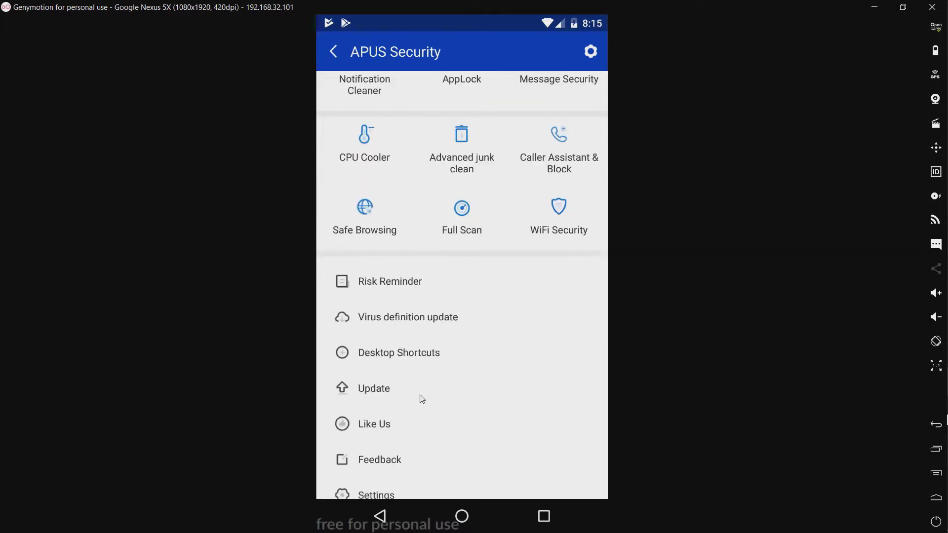
{"action": "left_click", "coordinate": [387, 389]}
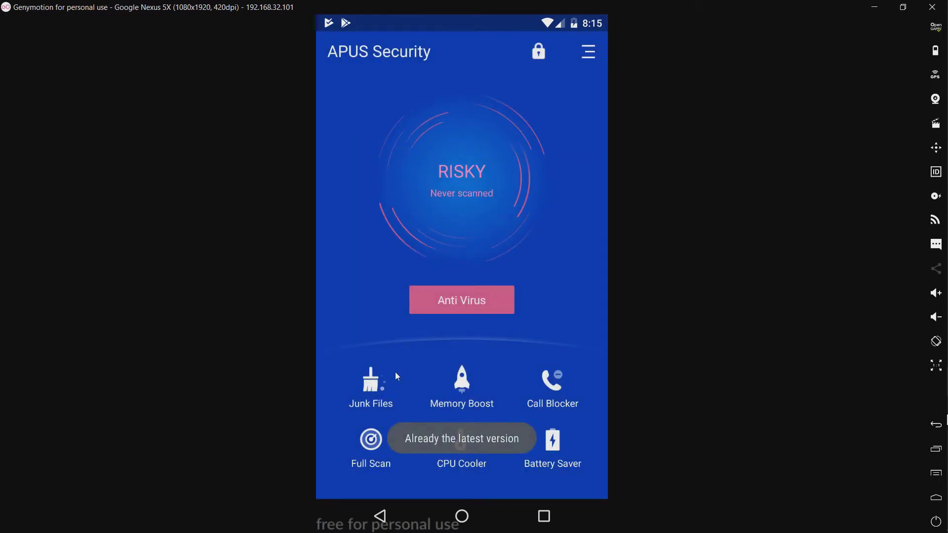
{"action": "left_click", "coordinate": [584, 54]}
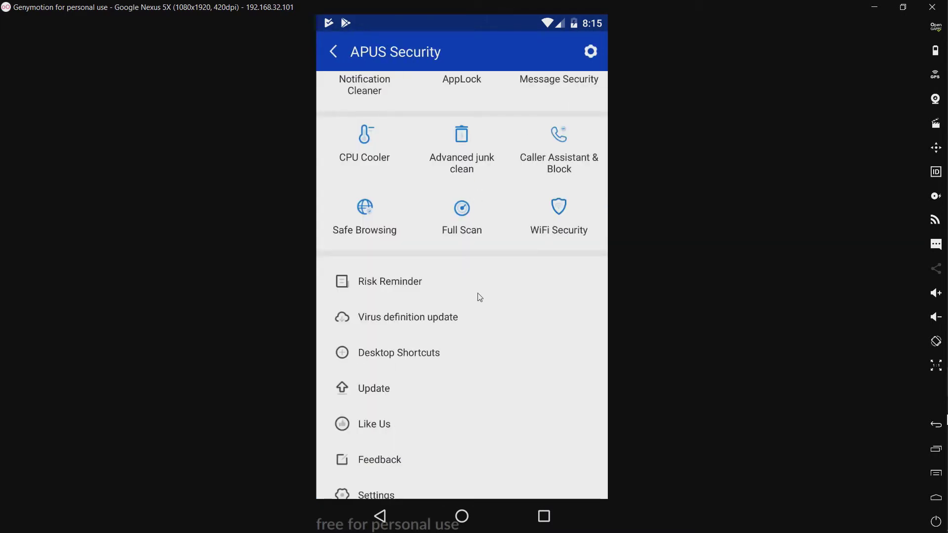
{"action": "scroll", "coordinate": [478, 348], "scroll_direction": "down", "scroll_amount": 1}
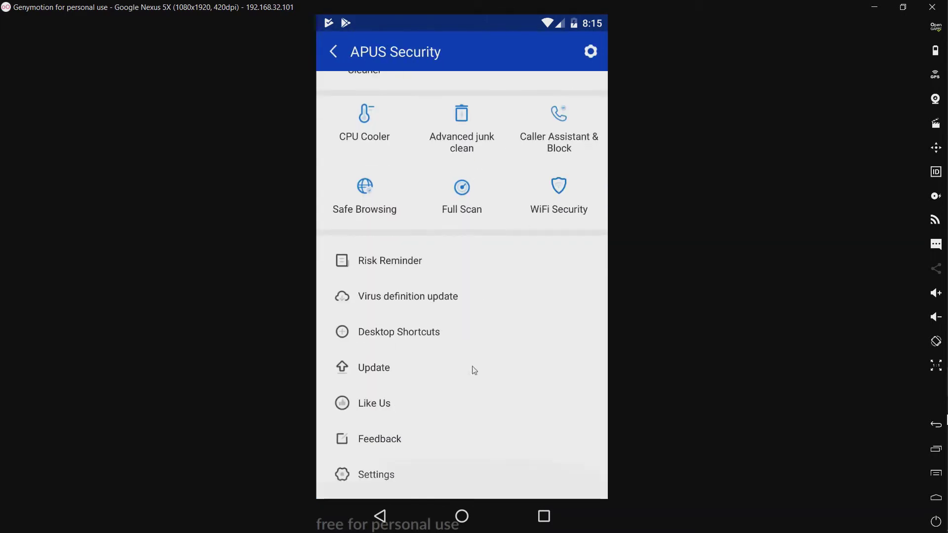
- Open the Security Elite Facebook page via Like Us, then show the recent-apps overview
{"action": "left_click", "coordinate": [383, 407]}
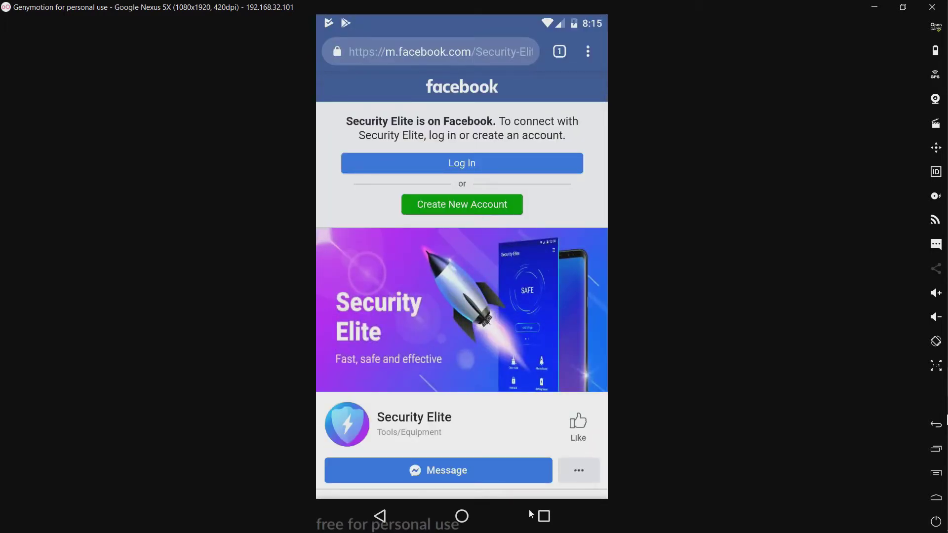
{"action": "left_click", "coordinate": [543, 515]}
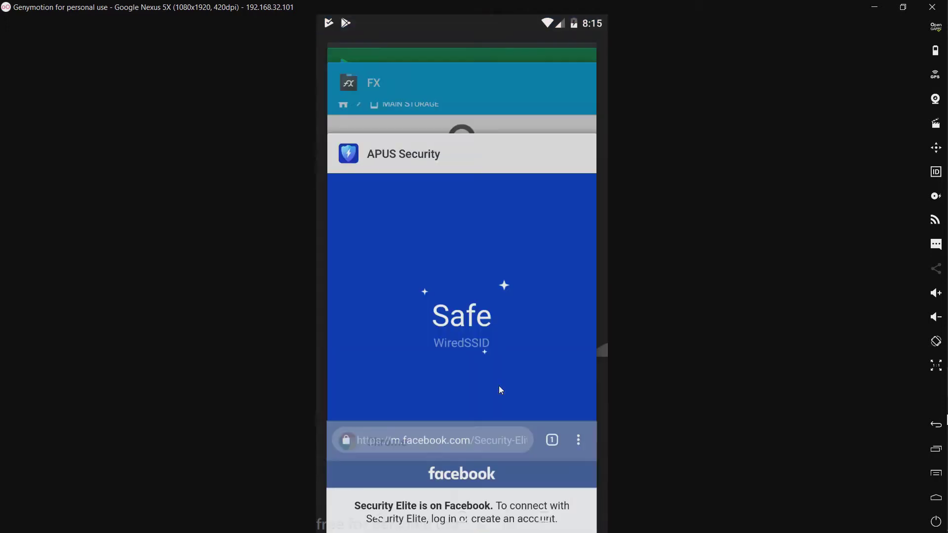
- Switch back to APUS Security and open its Settings page from the menu
{"action": "left_click", "coordinate": [482, 330]}
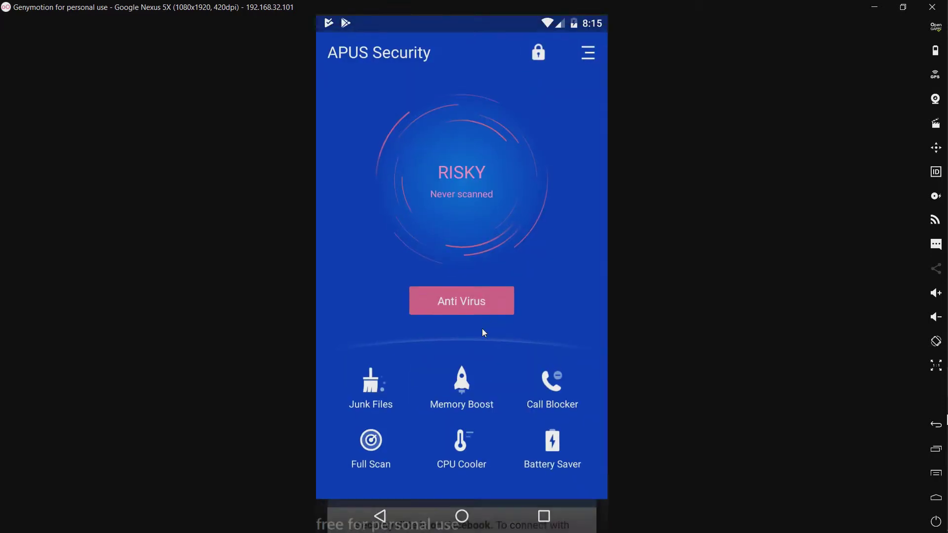
{"action": "left_click", "coordinate": [589, 52]}
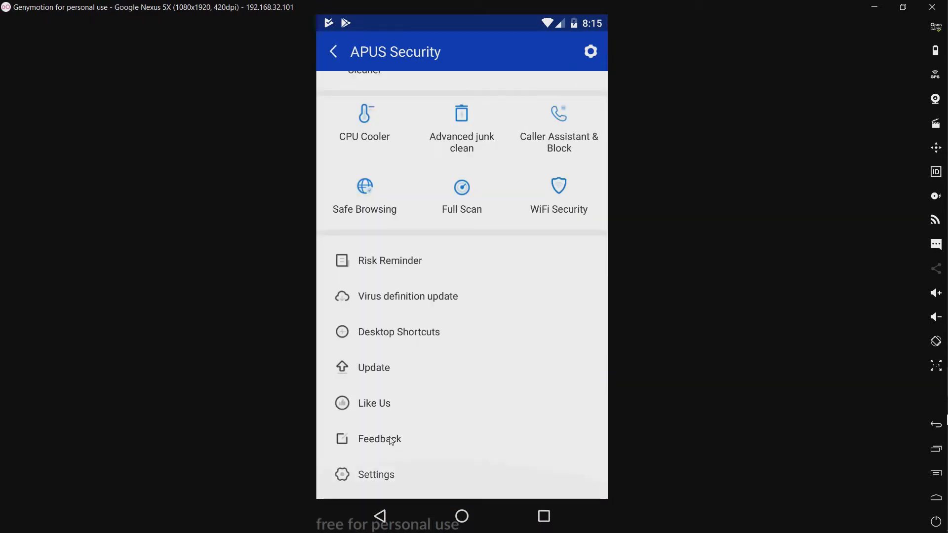
{"action": "left_click", "coordinate": [380, 480]}
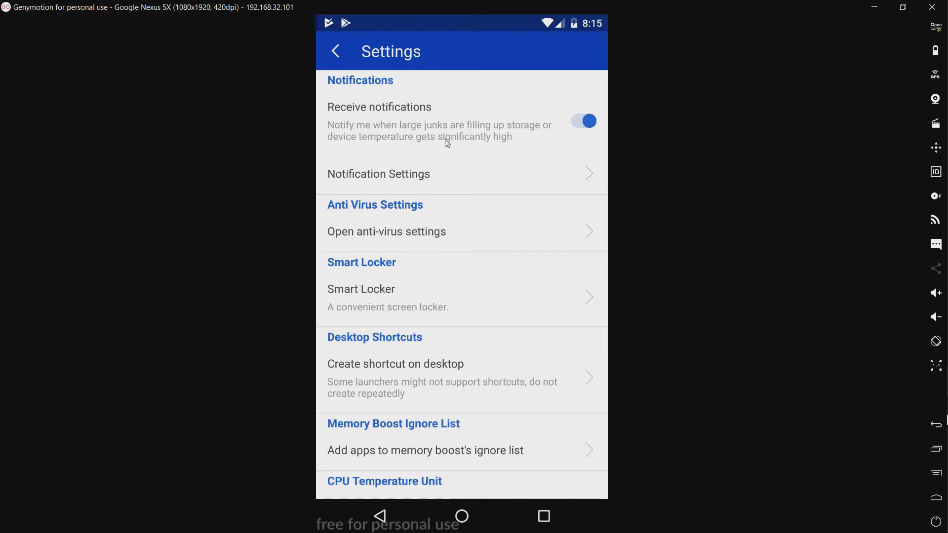
- Review the Notification, anti-virus and Smart Locker settings, returning to Settings after each
{"action": "left_click", "coordinate": [391, 175]}
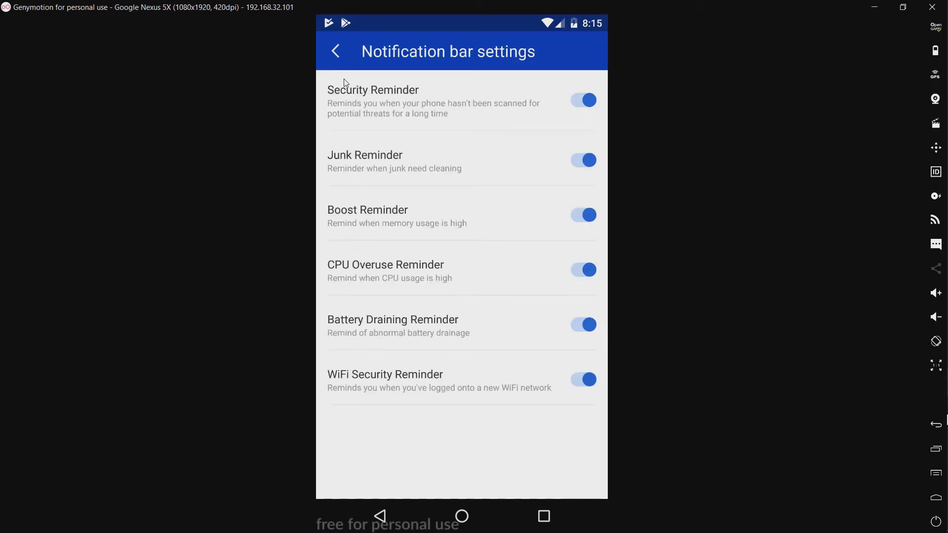
{"action": "left_click", "coordinate": [337, 53]}
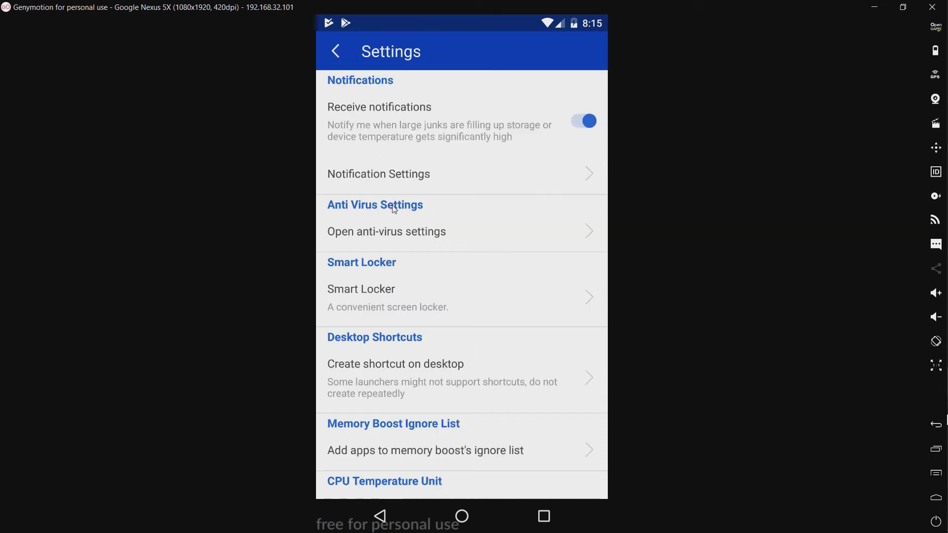
{"action": "left_click", "coordinate": [414, 240]}
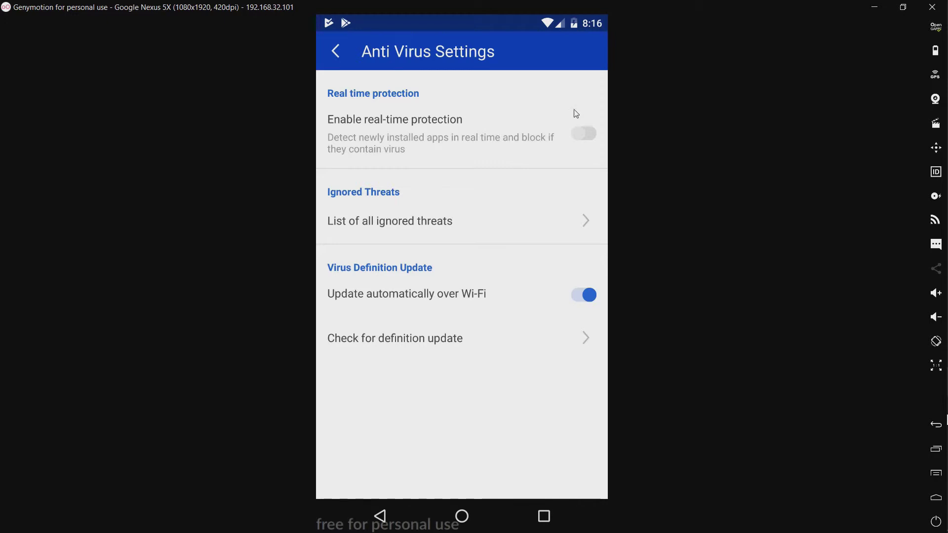
{"action": "left_click", "coordinate": [335, 52]}
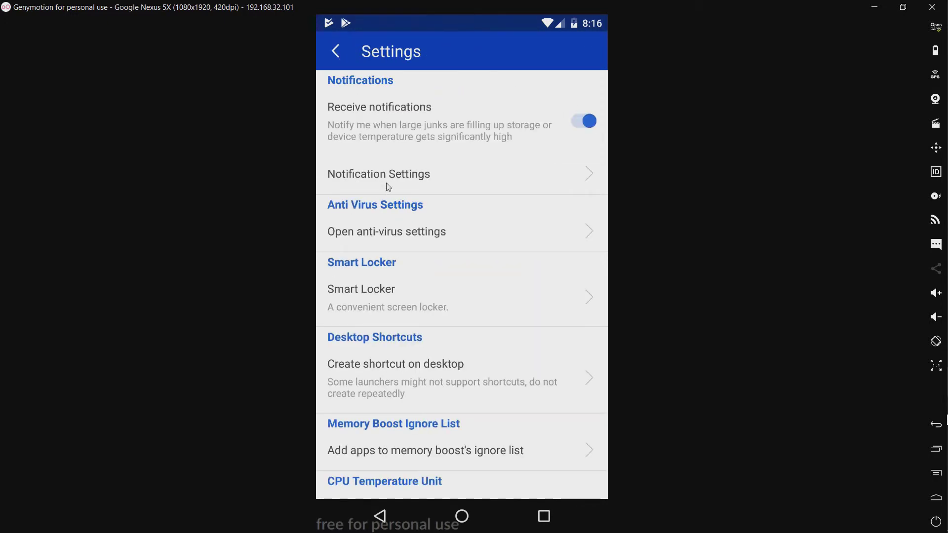
{"action": "left_click", "coordinate": [404, 307]}
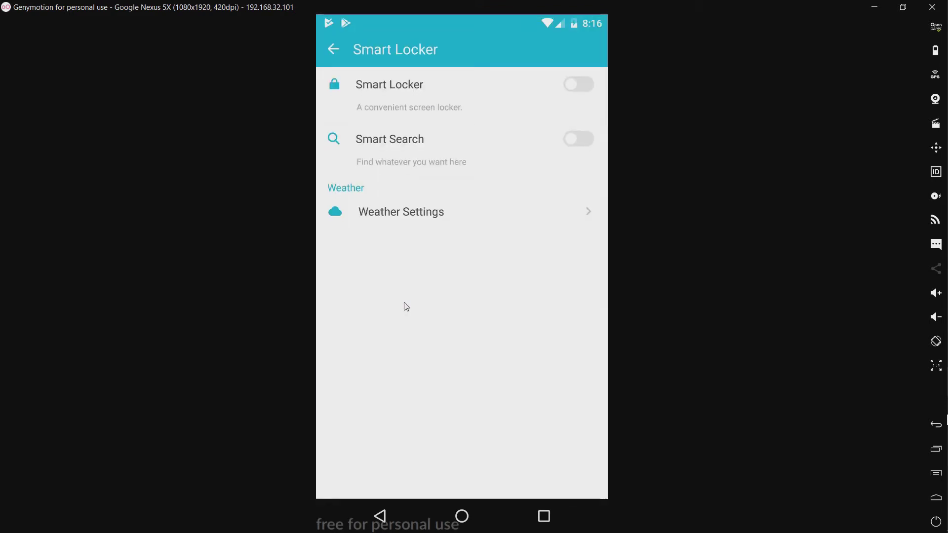
{"action": "left_click", "coordinate": [333, 49]}
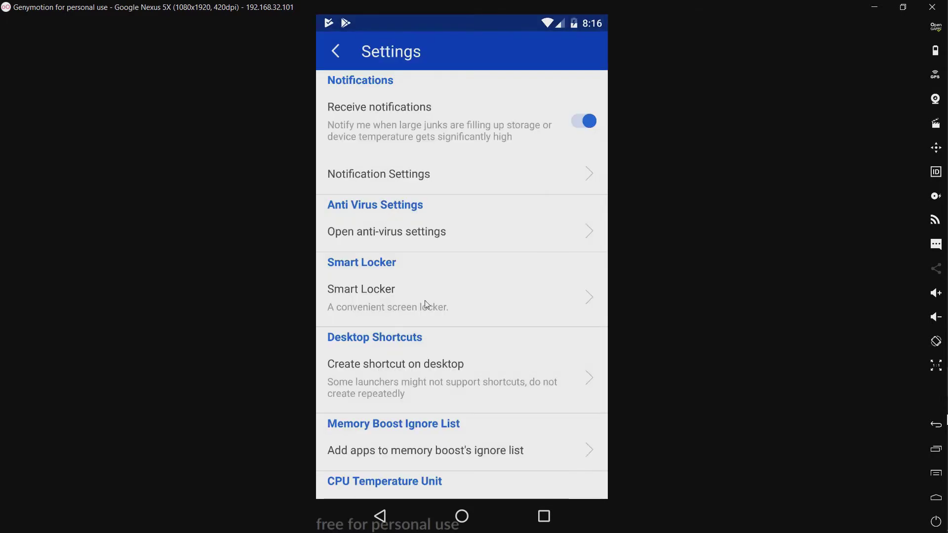
{"action": "scroll", "coordinate": [425, 339], "scroll_direction": "down", "scroll_amount": 1}
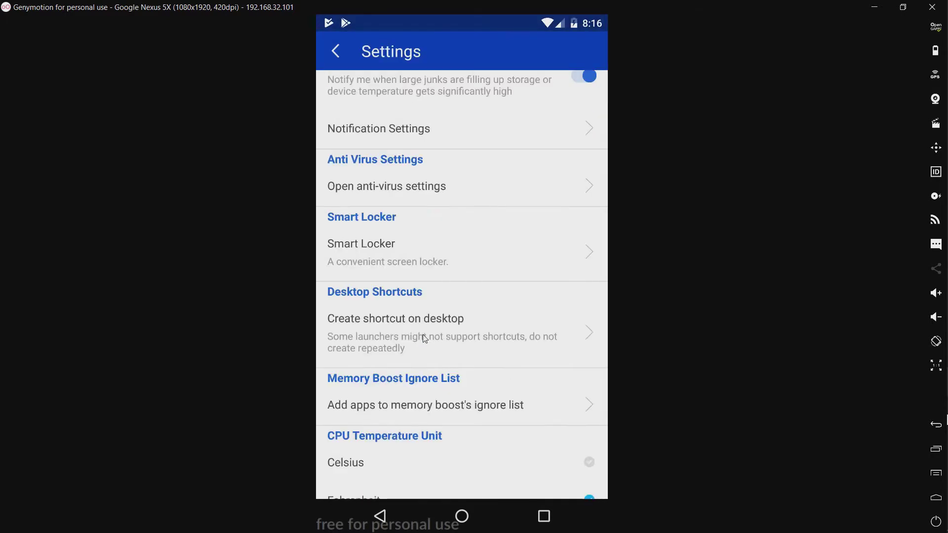
- Look at the memory boost ignore list and the Caller Assistant & Block settings
{"action": "left_click", "coordinate": [432, 406]}
{"action": "left_click", "coordinate": [339, 51]}
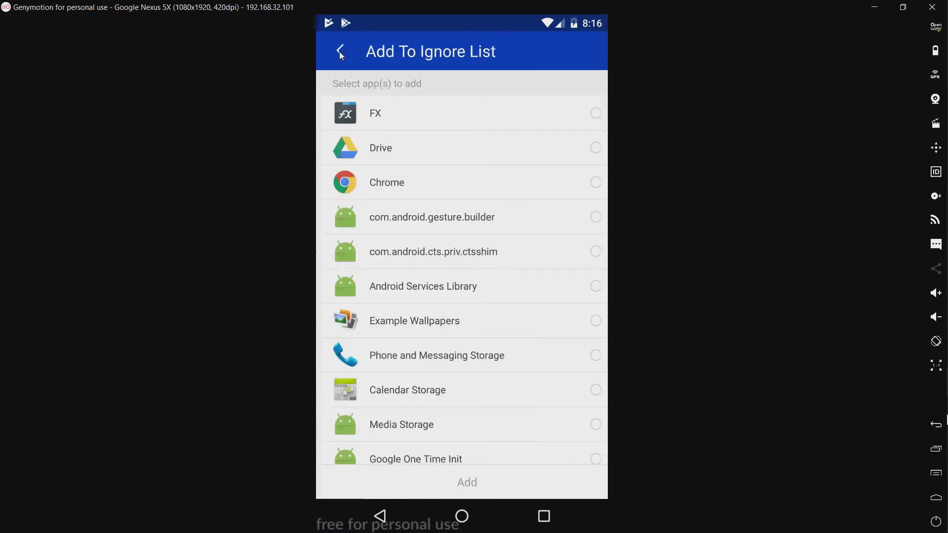
{"action": "scroll", "coordinate": [450, 313], "scroll_direction": "down", "scroll_amount": 1}
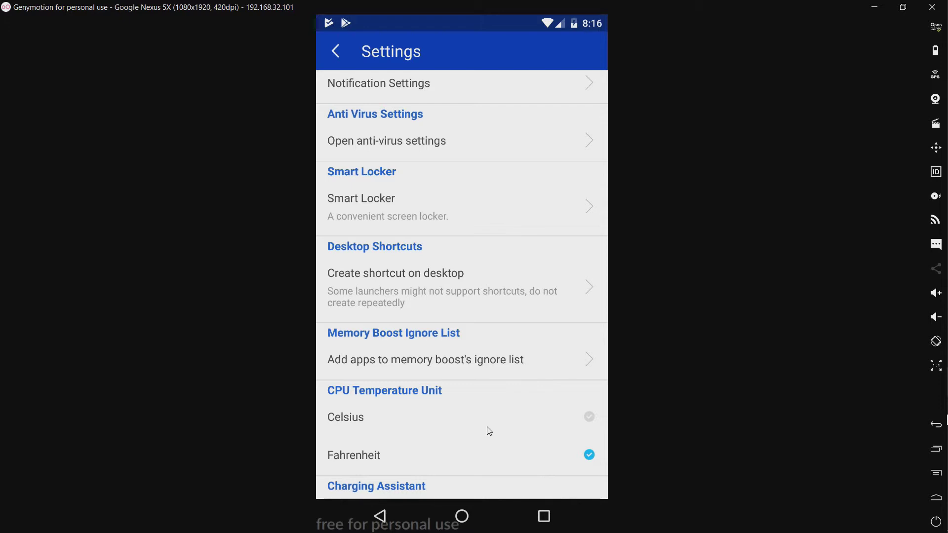
{"action": "scroll", "coordinate": [490, 431], "scroll_direction": "down", "scroll_amount": 1}
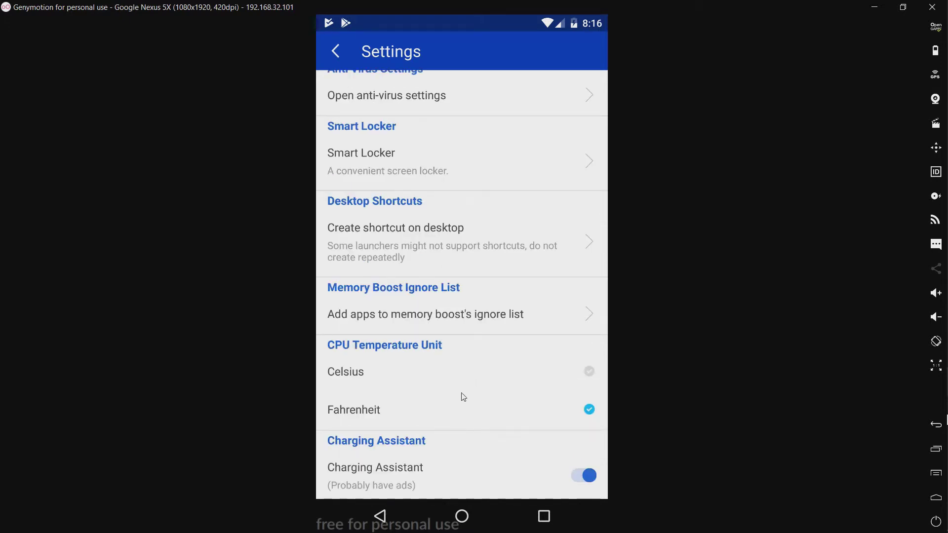
{"action": "scroll", "coordinate": [474, 363], "scroll_direction": "down", "scroll_amount": 2}
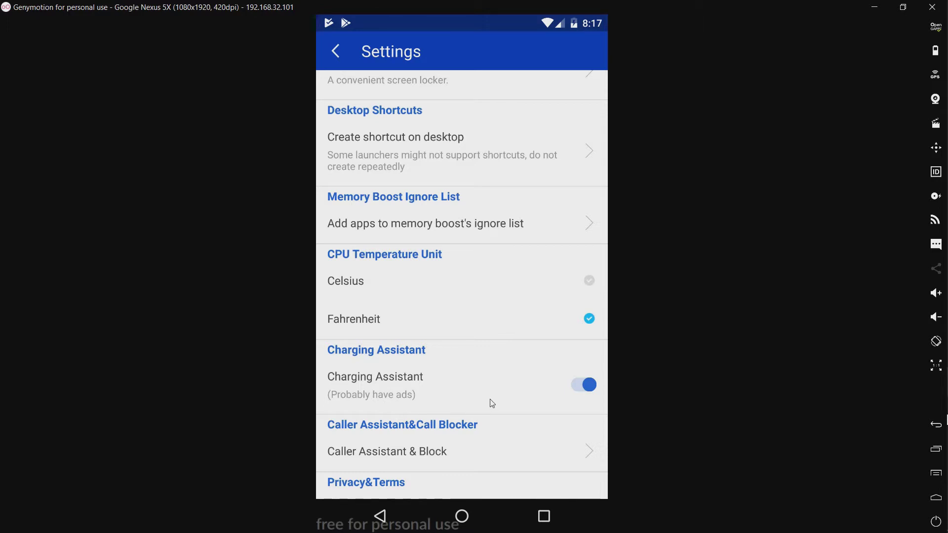
{"action": "scroll", "coordinate": [490, 341], "scroll_direction": "down", "scroll_amount": 1}
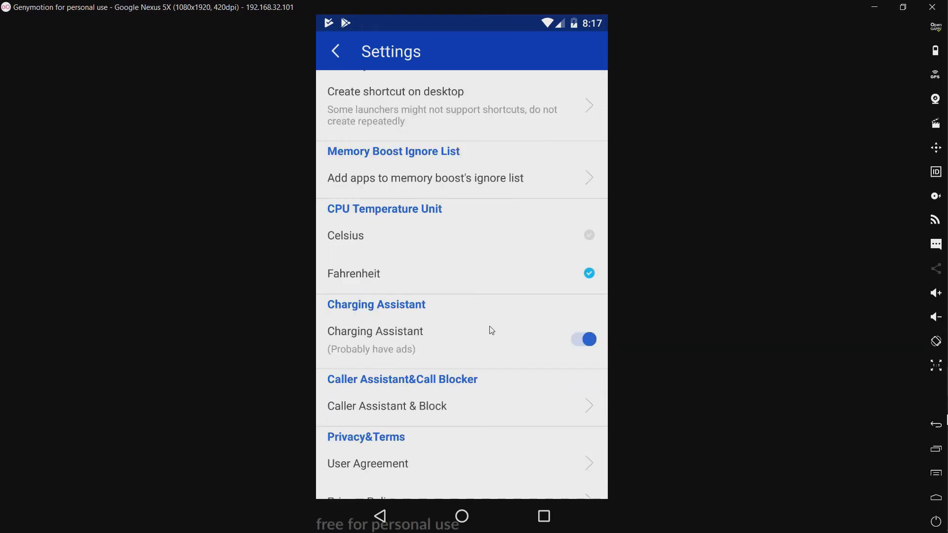
{"action": "left_click", "coordinate": [420, 407]}
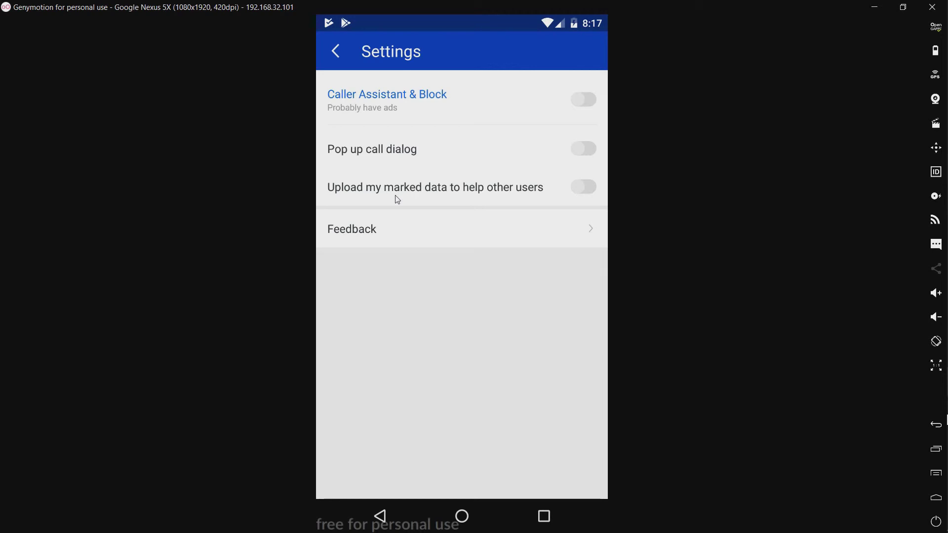
{"action": "left_click", "coordinate": [336, 52]}
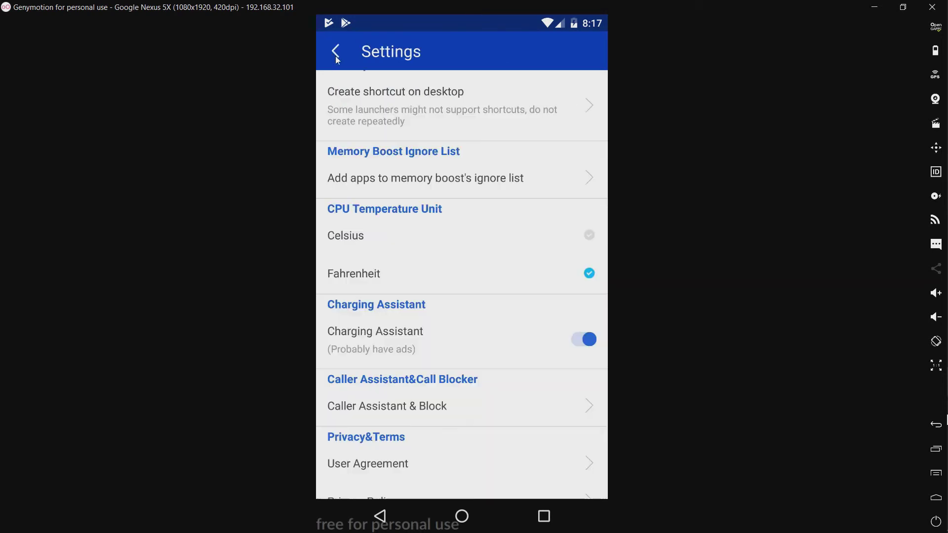
- Check the app version 1.0.119.1015 on the About Us page, then return to Settings
{"action": "scroll", "coordinate": [427, 358], "scroll_direction": "down", "scroll_amount": 3}
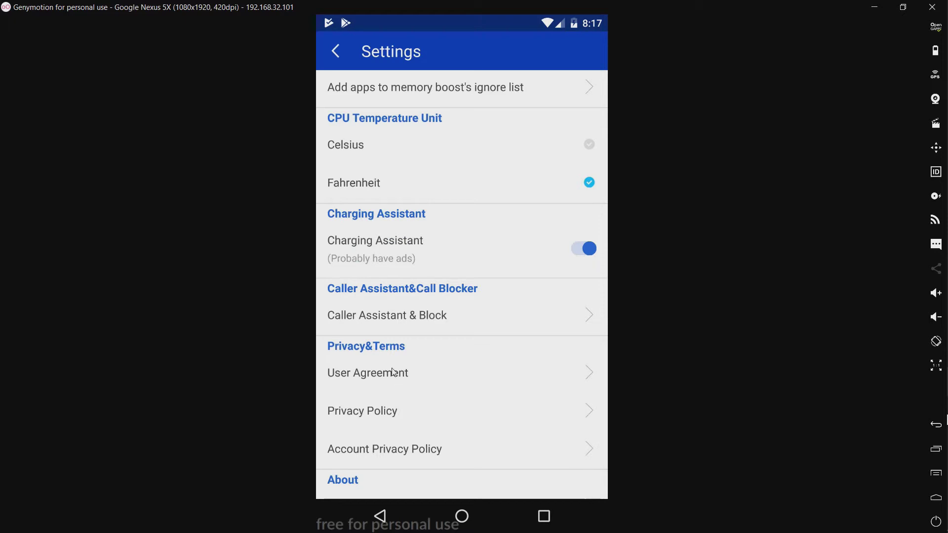
{"action": "scroll", "coordinate": [394, 373], "scroll_direction": "down", "scroll_amount": 1}
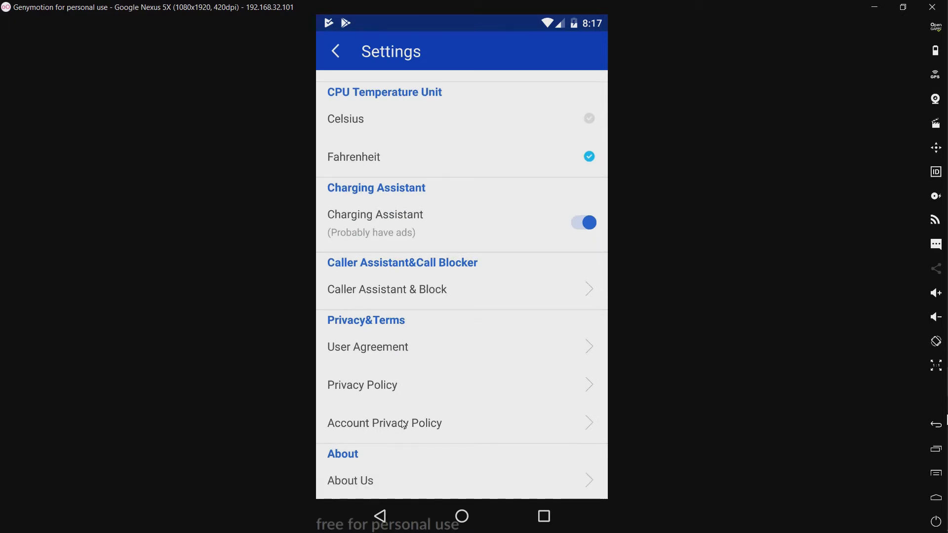
{"action": "left_click", "coordinate": [381, 484]}
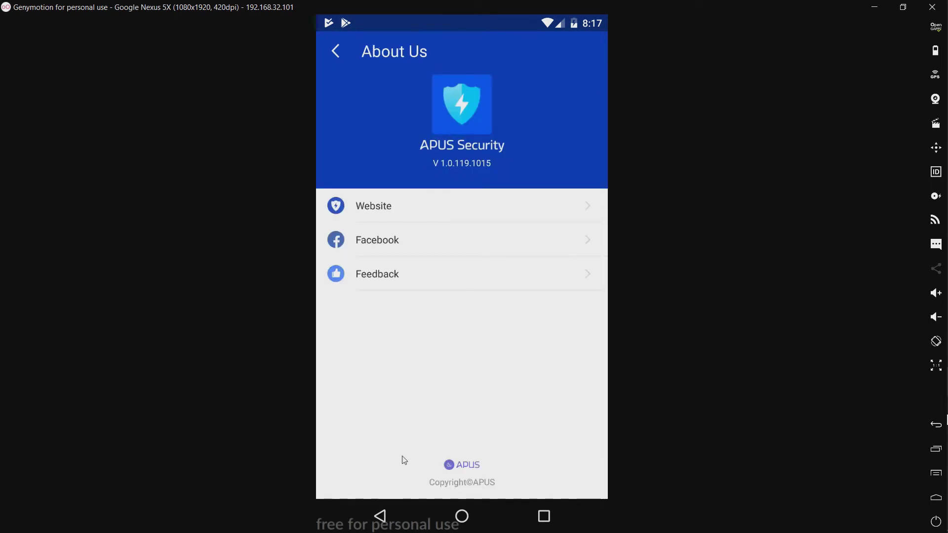
{"action": "left_click", "coordinate": [377, 520]}
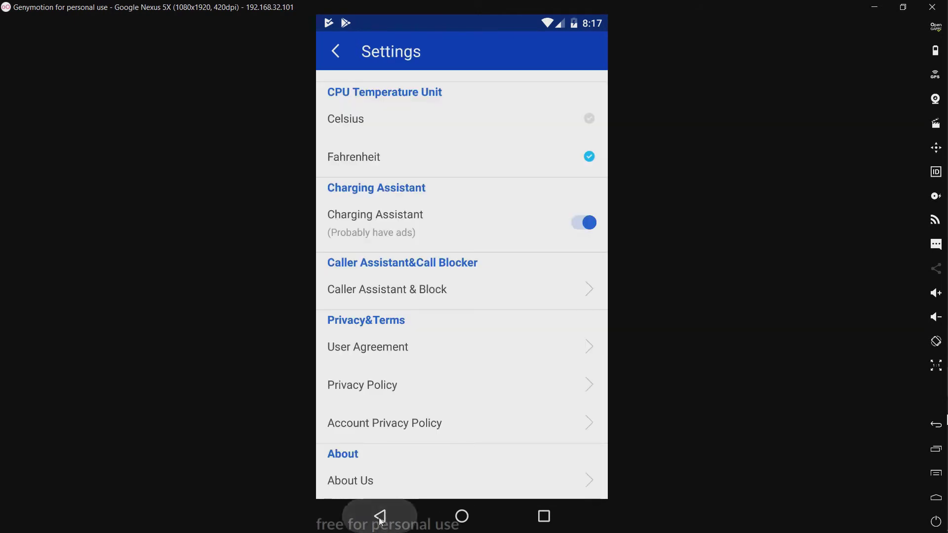
- Attempt a virus definition update from the side menu, dismiss the failure, and go home
{"action": "left_click", "coordinate": [380, 516]}
{"action": "left_click", "coordinate": [587, 51]}
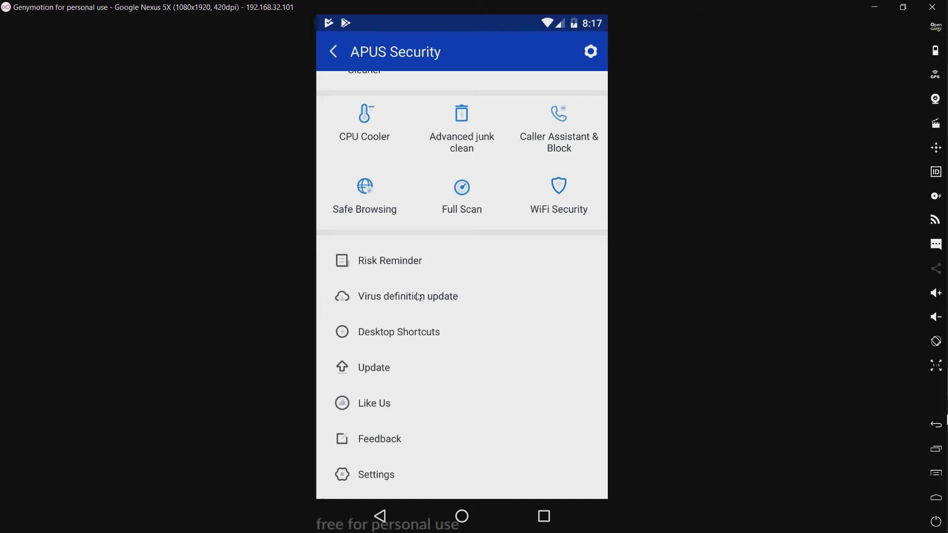
{"action": "left_click", "coordinate": [419, 297]}
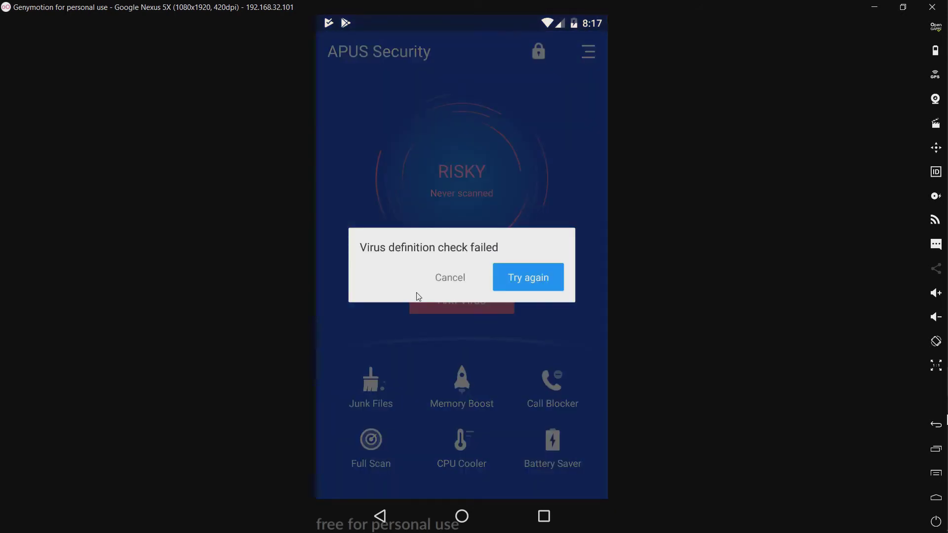
{"action": "left_click", "coordinate": [467, 280]}
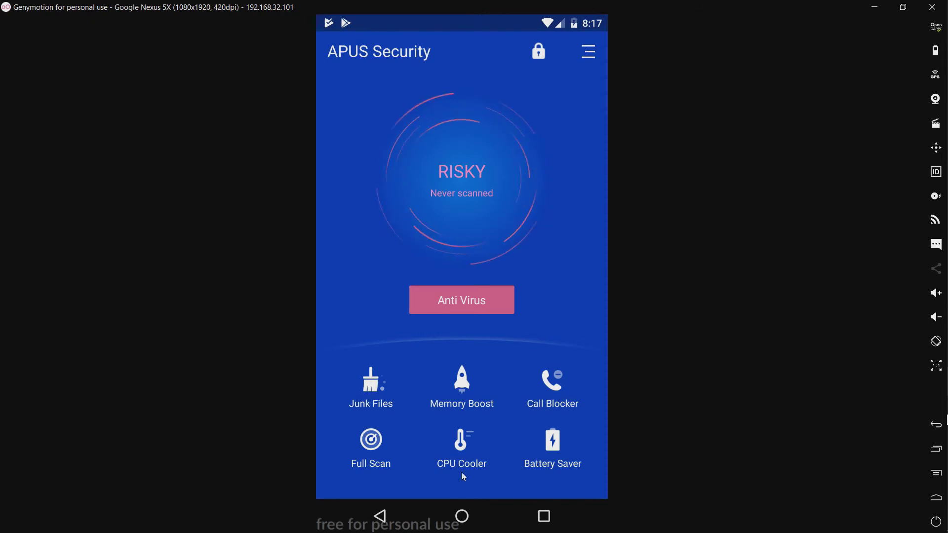
{"action": "left_click", "coordinate": [462, 516]}
- Confirm in Amaze's folder details that Android Malware holds 103 files totalling 251.4 MiB
{"action": "left_click_drag", "start_coordinate": [460, 458], "coordinate": [475, 185]}
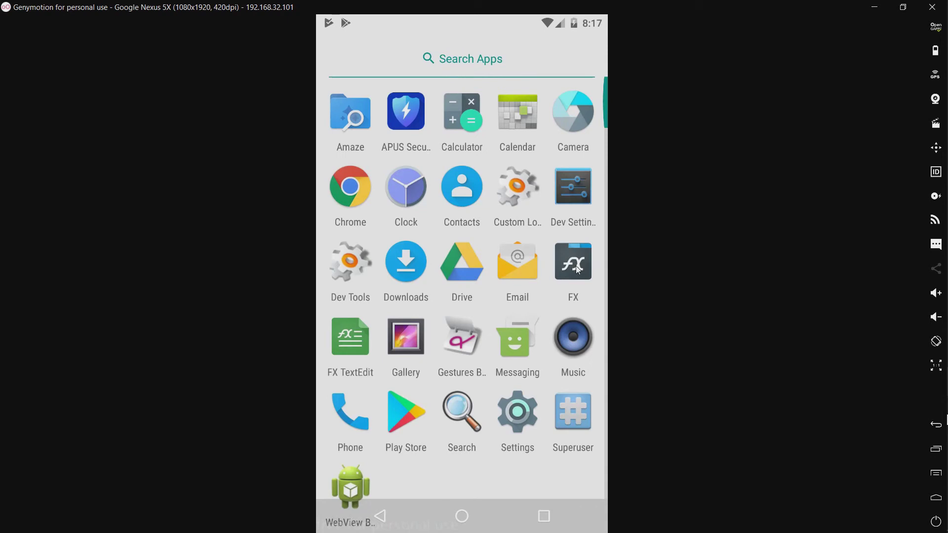
{"action": "left_click", "coordinate": [576, 269]}
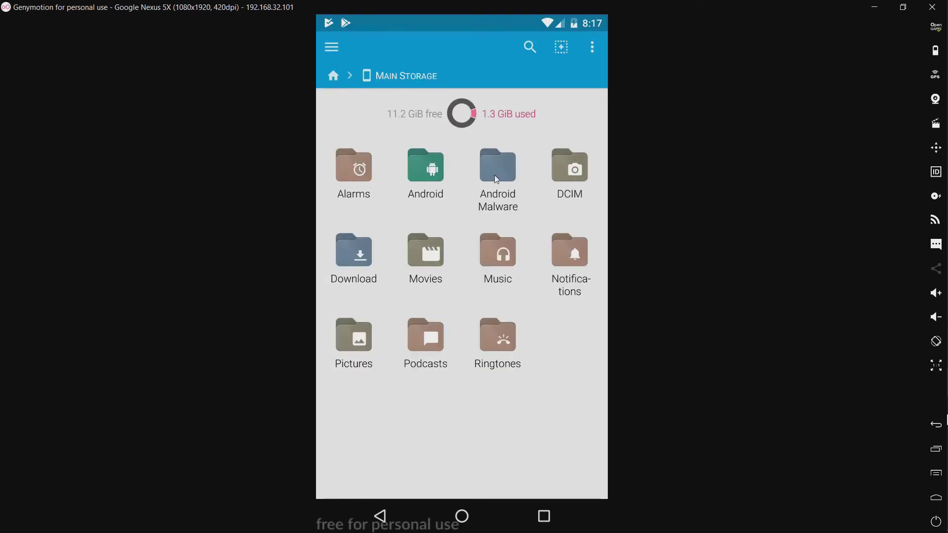
{"action": "left_click", "coordinate": [494, 176]}
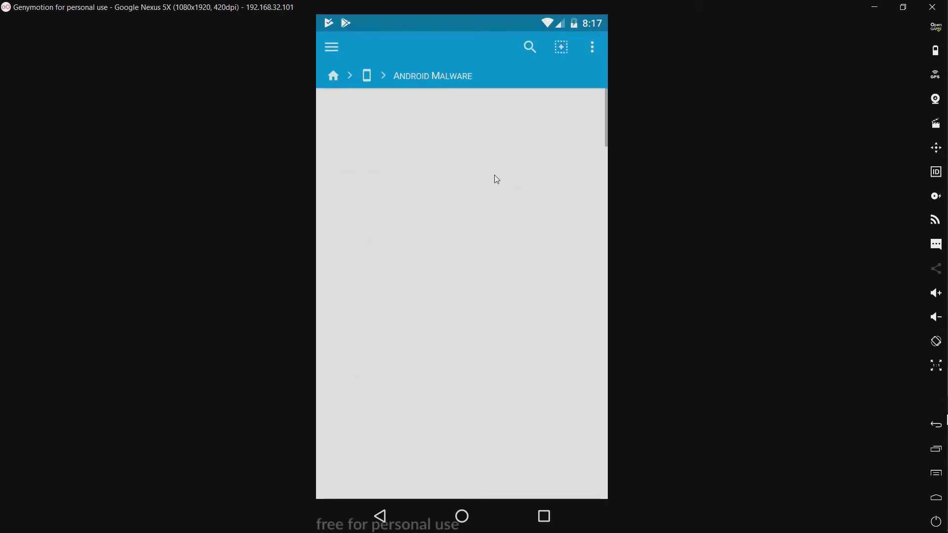
{"action": "left_click", "coordinate": [592, 52]}
{"action": "left_click", "coordinate": [577, 49]}
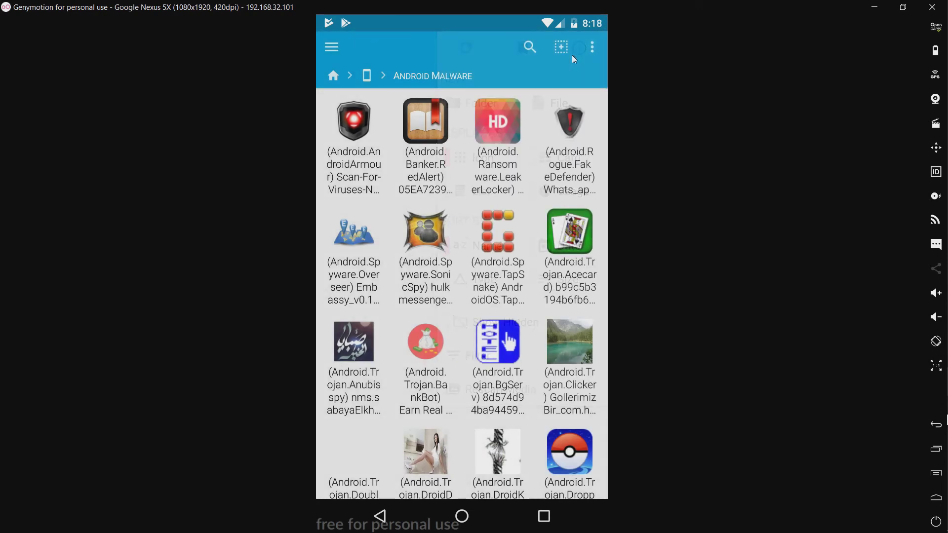
{"action": "left_click_drag", "start_coordinate": [419, 299], "coordinate": [245, 280]}
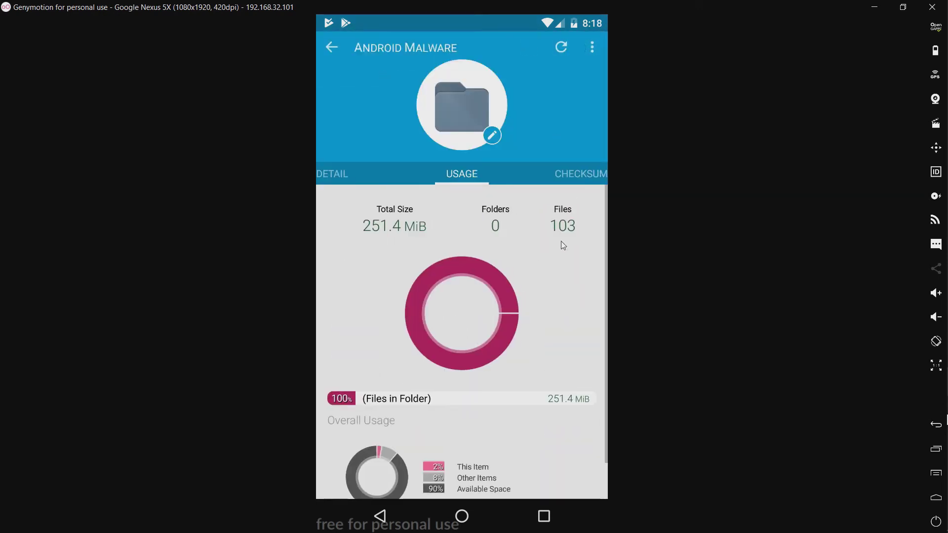
{"action": "left_click", "coordinate": [331, 44]}
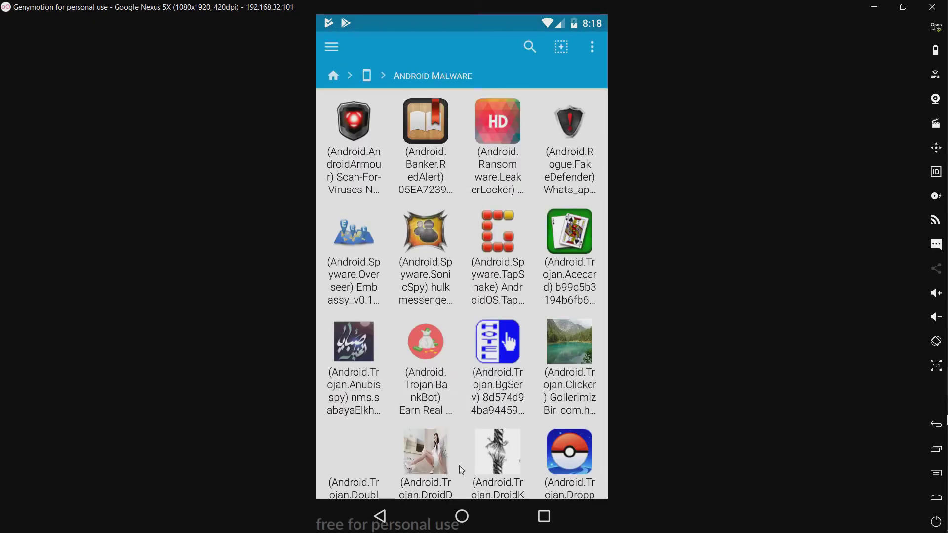
{"action": "left_click", "coordinate": [460, 515]}
{"action": "left_click", "coordinate": [463, 459]}
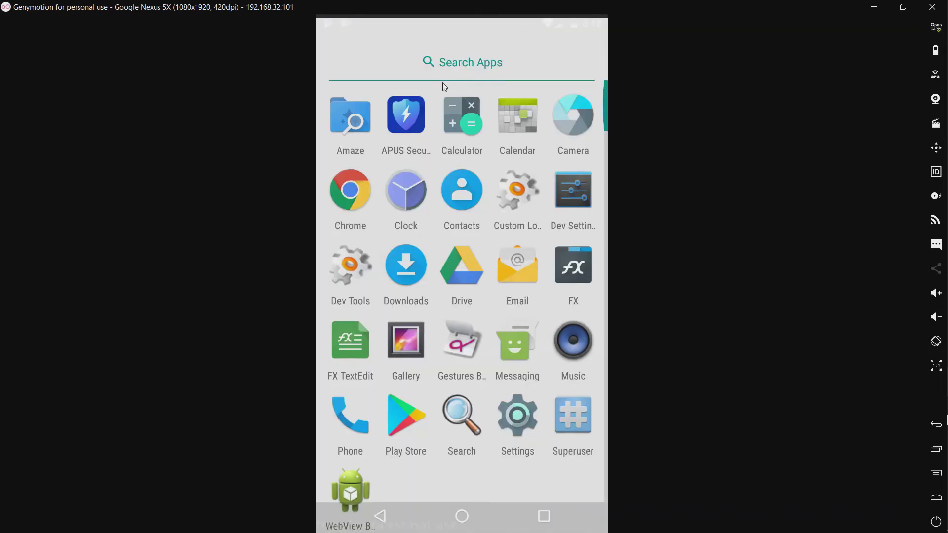
- Launch APUS Security, dismiss the ad, and scroll through the 92 detected threats
{"action": "left_click", "coordinate": [416, 117]}
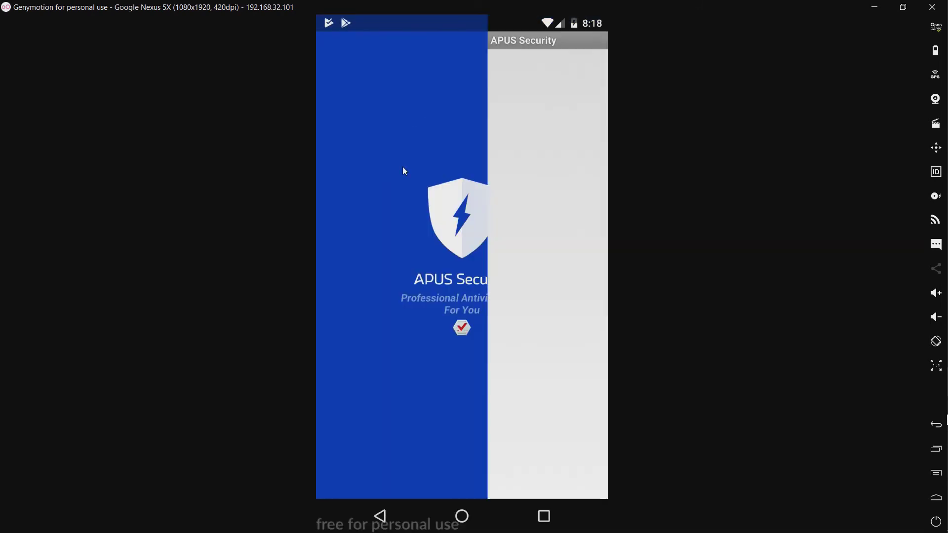
{"action": "left_click", "coordinate": [336, 34]}
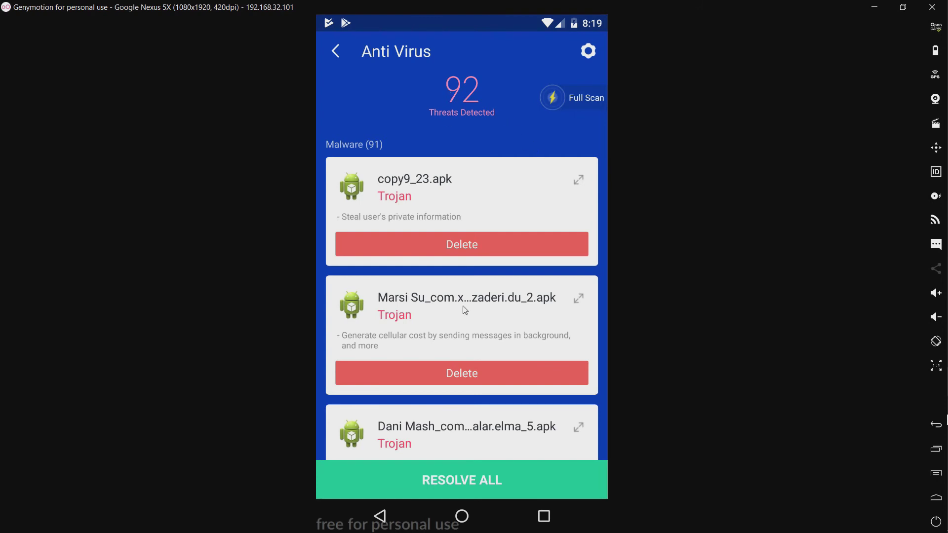
{"action": "scroll", "coordinate": [468, 128], "scroll_direction": "down", "scroll_amount": 1}
{"action": "scroll", "coordinate": [459, 310], "scroll_direction": "down", "scroll_amount": 5}
{"action": "scroll", "coordinate": [459, 310], "scroll_direction": "down", "scroll_amount": 6}
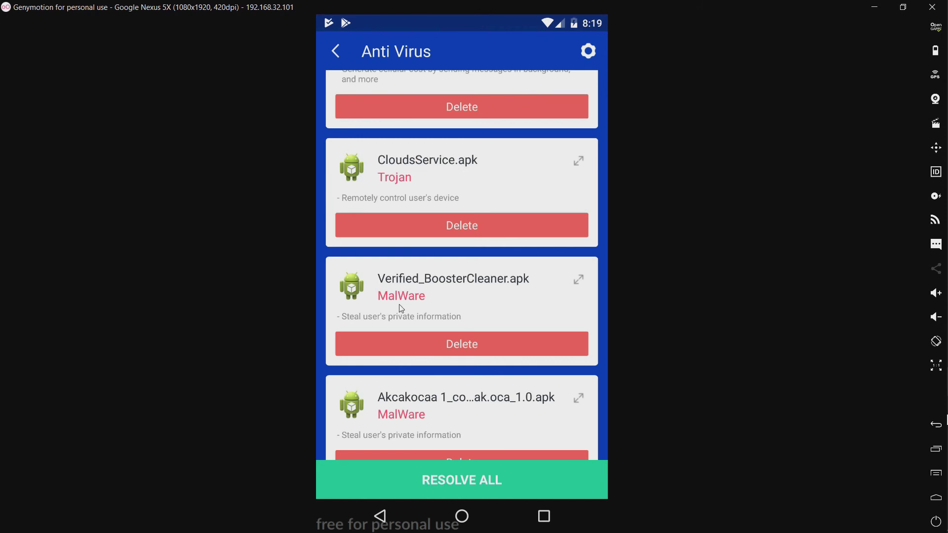
{"action": "scroll", "coordinate": [440, 142], "scroll_direction": "down", "scroll_amount": 4}
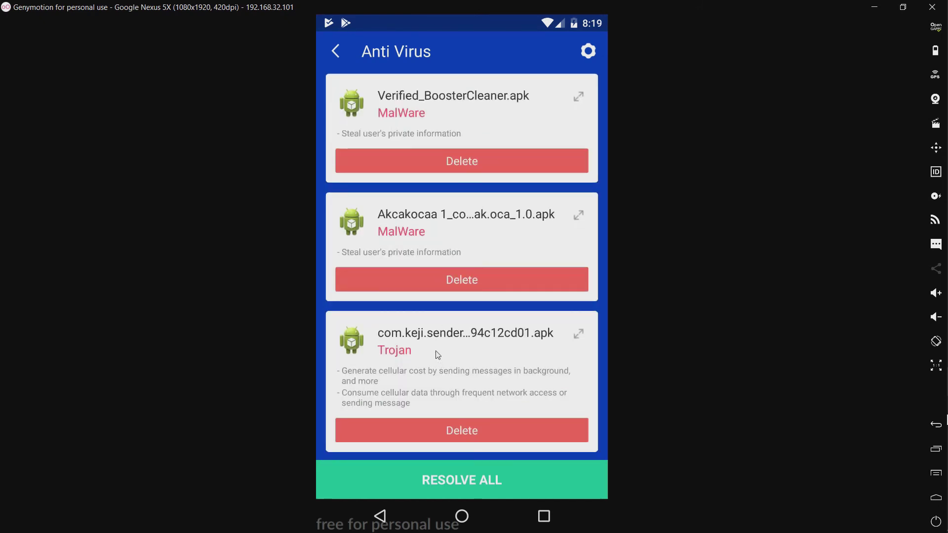
{"action": "scroll", "coordinate": [453, 301], "scroll_direction": "down", "scroll_amount": 4}
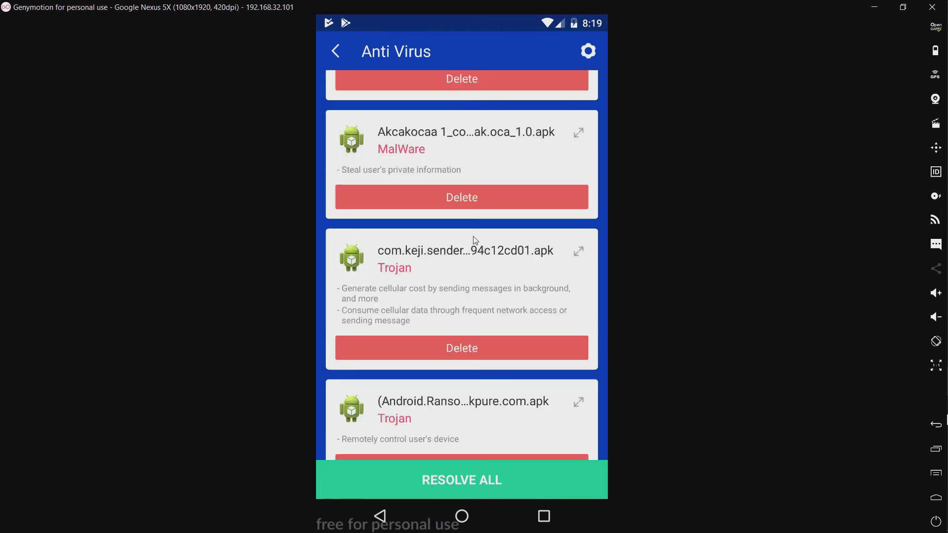
{"action": "scroll", "coordinate": [481, 306], "scroll_direction": "down", "scroll_amount": 7}
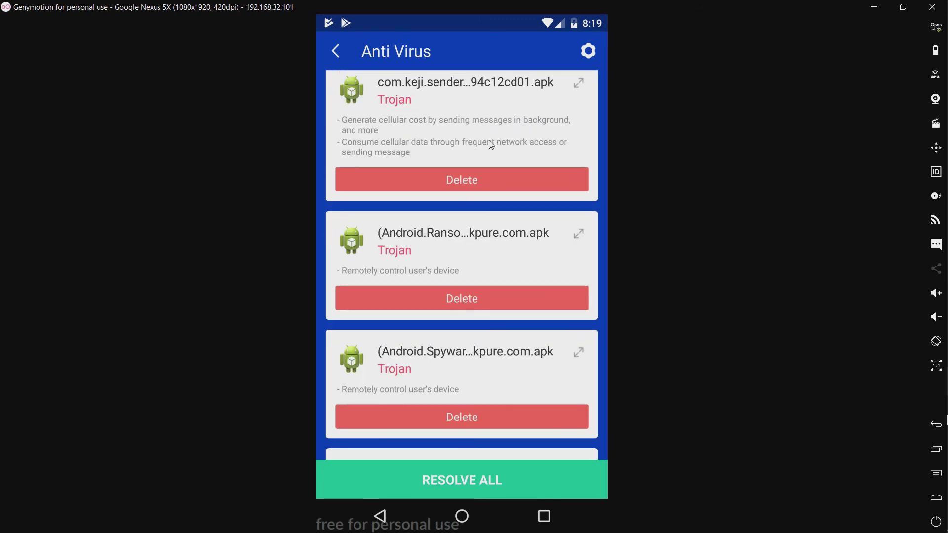
{"action": "scroll", "coordinate": [493, 242], "scroll_direction": "down", "scroll_amount": 5}
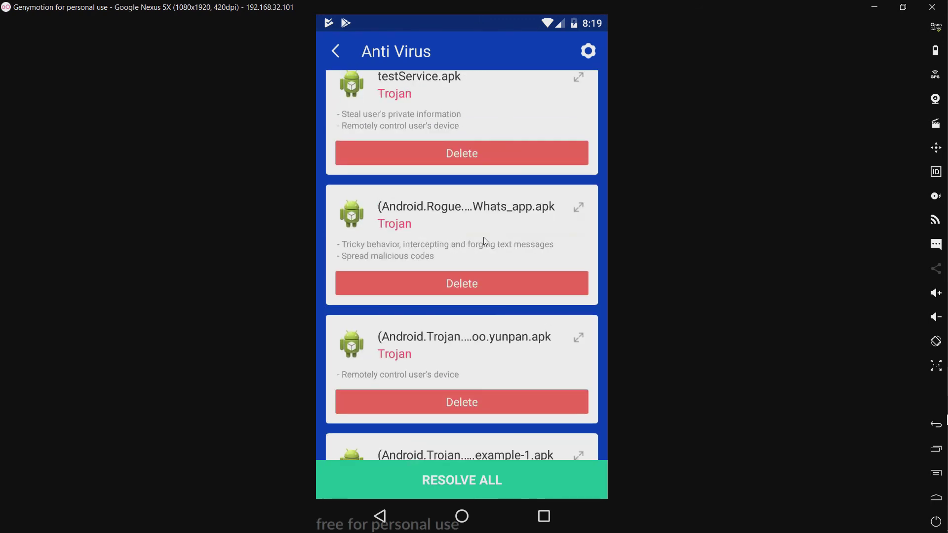
{"action": "scroll", "coordinate": [476, 213], "scroll_direction": "down", "scroll_amount": 7}
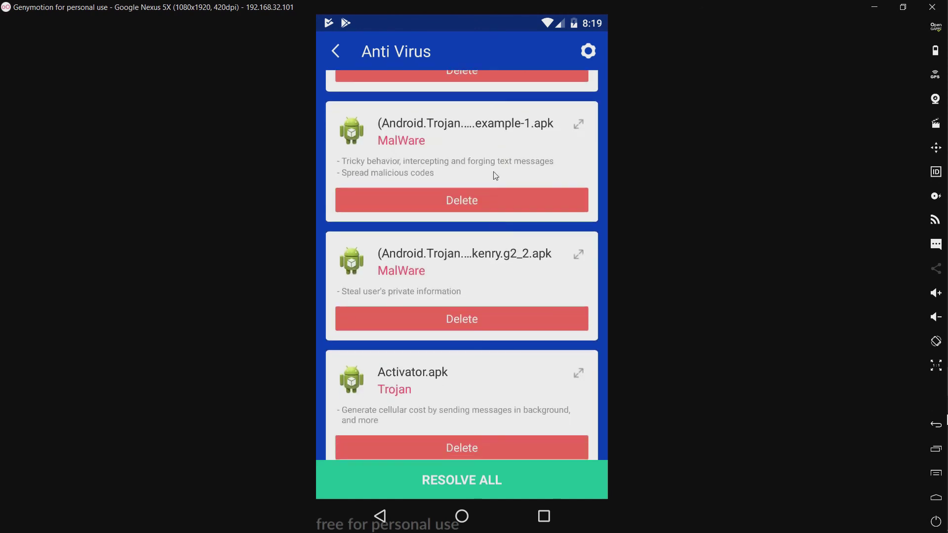
{"action": "scroll", "coordinate": [487, 346], "scroll_direction": "down", "scroll_amount": 5}
{"action": "scroll", "coordinate": [484, 377], "scroll_direction": "up", "scroll_amount": 20}
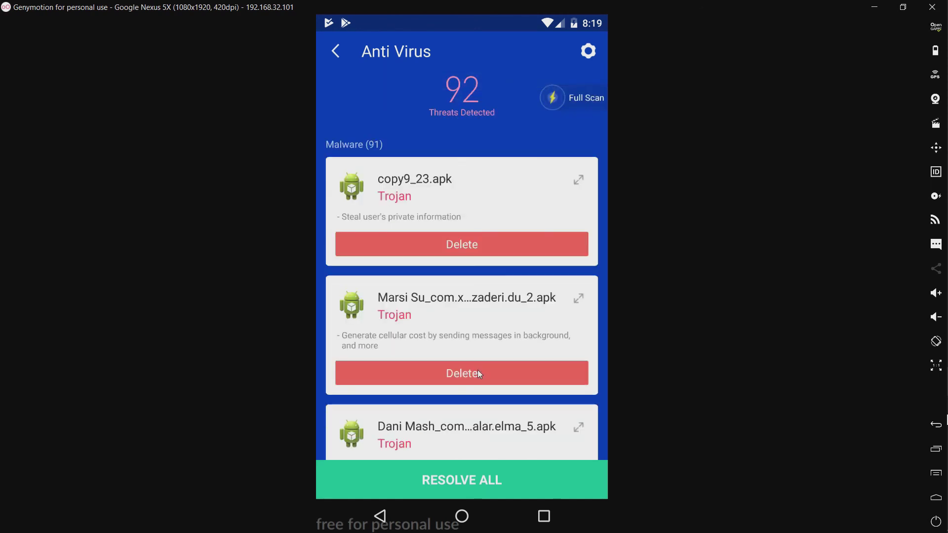
- Resolve all 92 threats, confirming each Trojan deletion, then close the results screen
{"action": "left_click", "coordinate": [483, 481]}
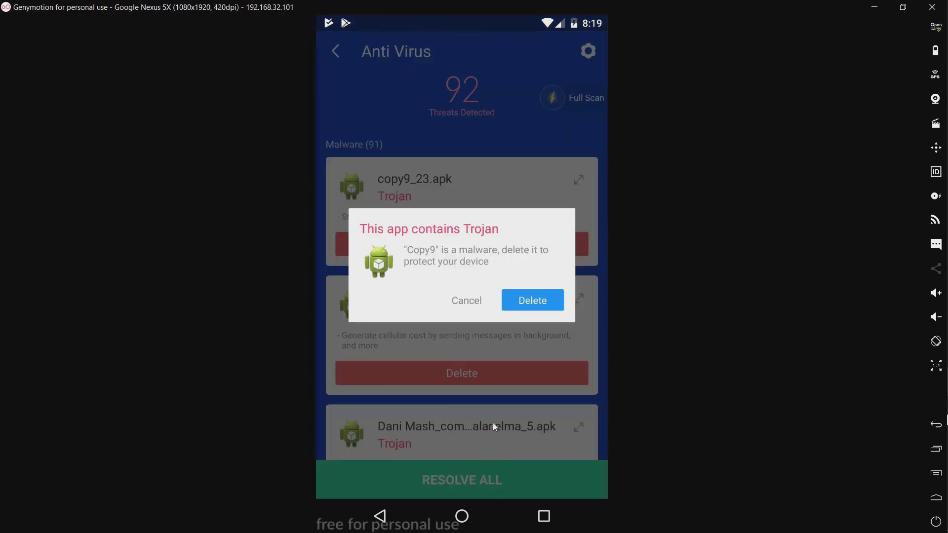
{"action": "left_click", "coordinate": [525, 304]}
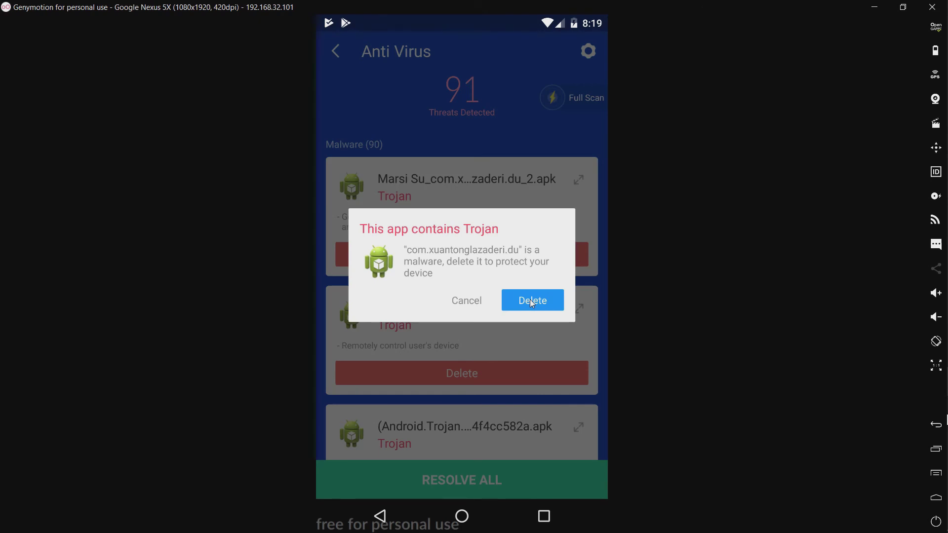
{"action": "left_click", "coordinate": [531, 325]}
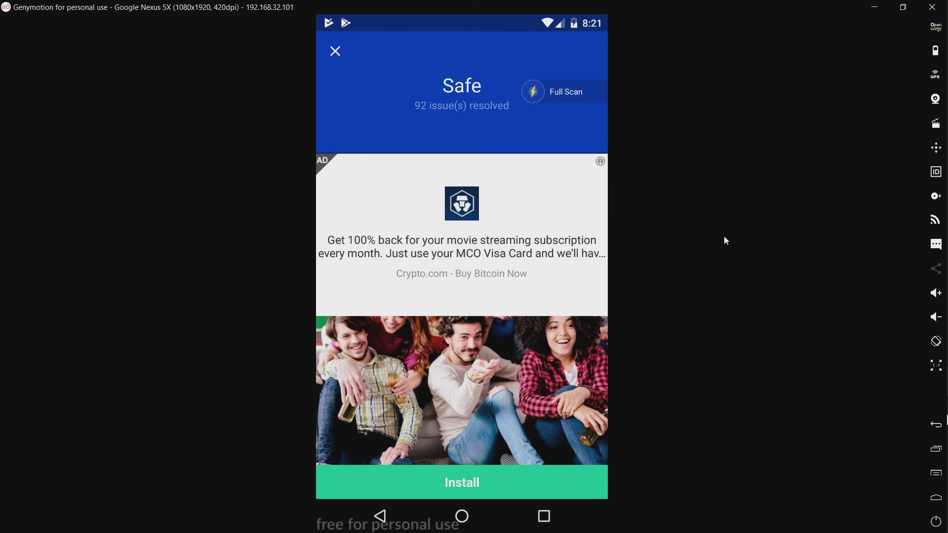
{"action": "left_click", "coordinate": [335, 53]}
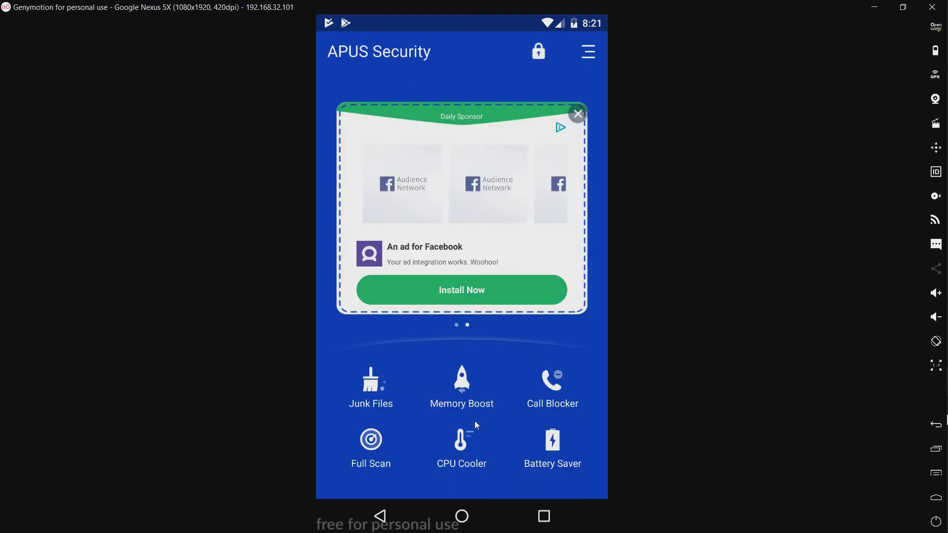
- Launch Amaze File Manager from the app drawer to view the 12 remaining malware samples
{"action": "left_click", "coordinate": [462, 511]}
{"action": "left_click", "coordinate": [462, 426]}
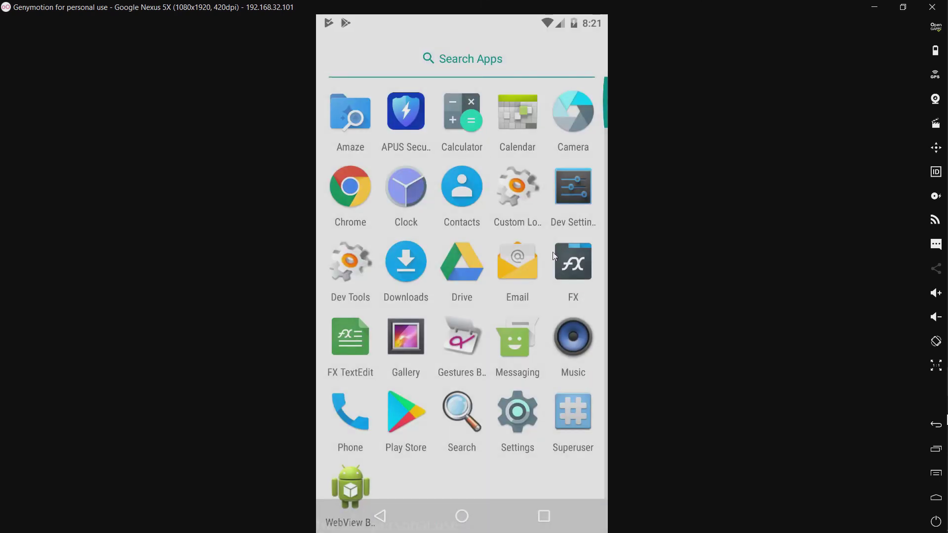
{"action": "left_click", "coordinate": [571, 261]}
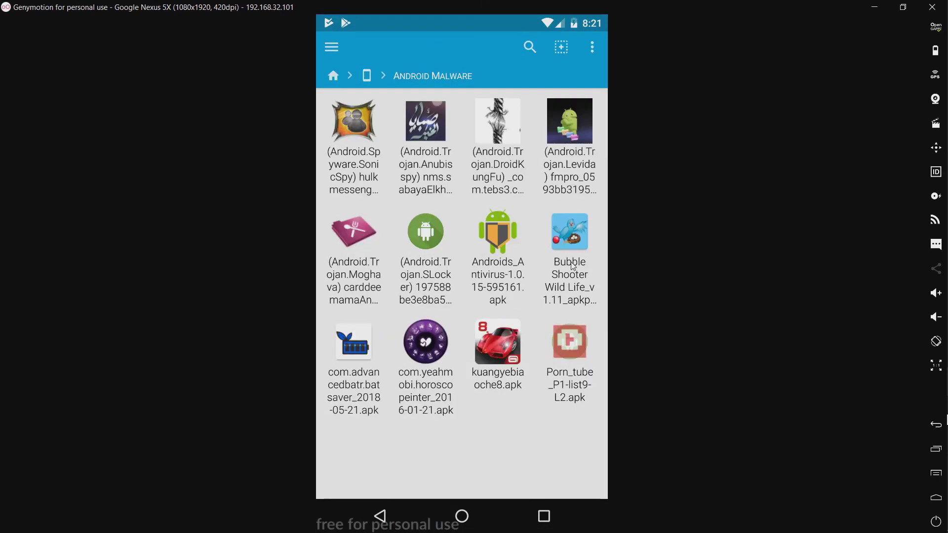